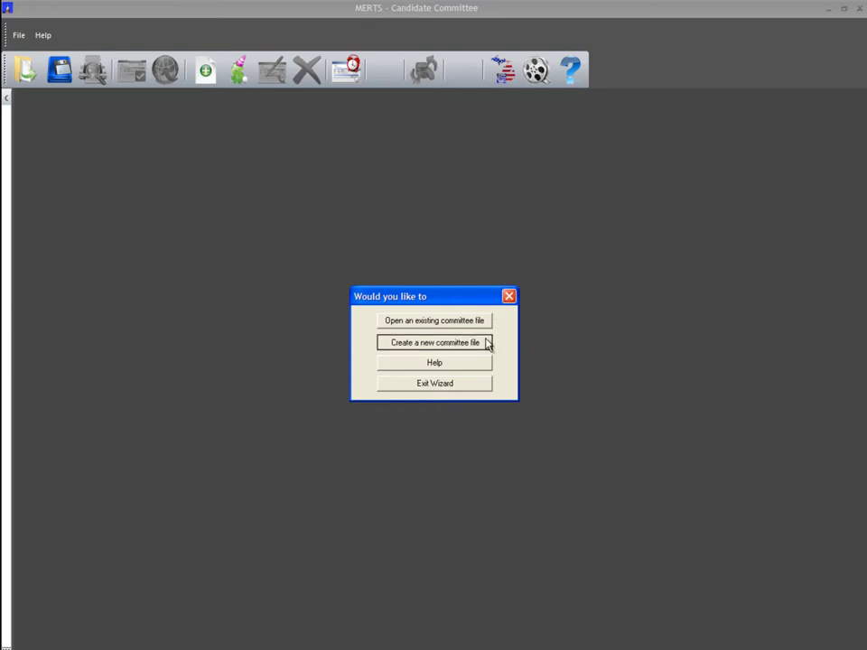
Create a new committee file, agree to the first-time filing terms, and continue with the committee setup
left_click(487, 343)
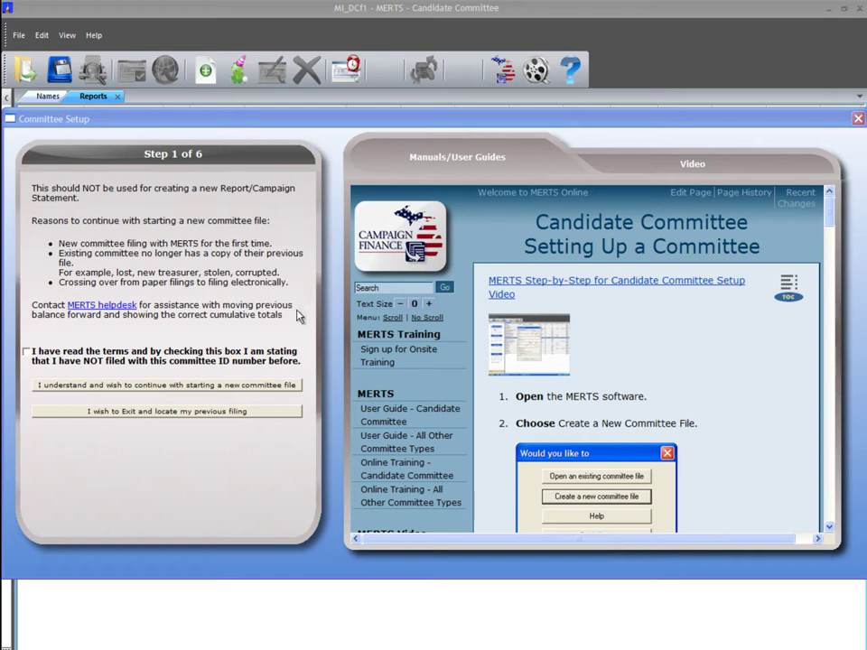
left_click(26, 351)
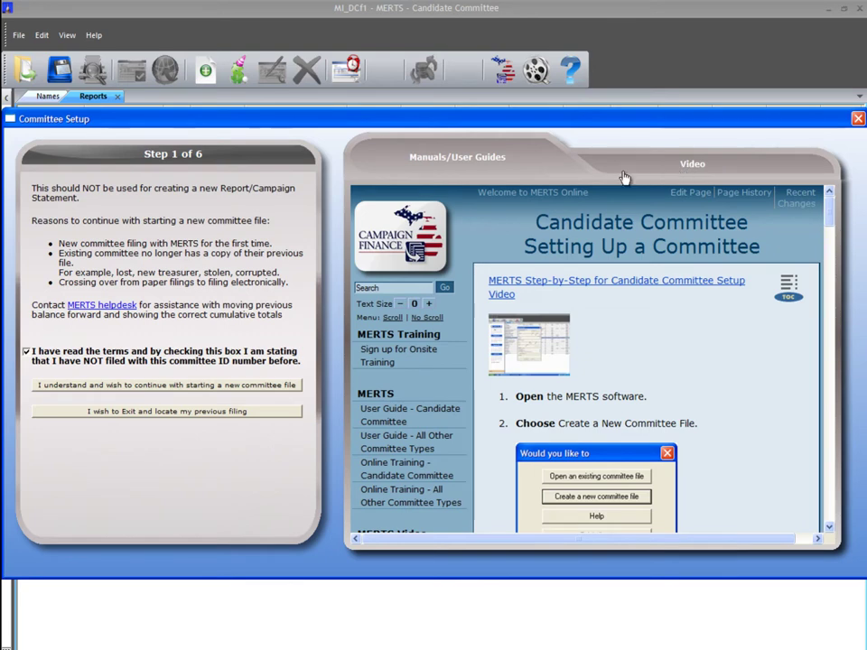
left_click(270, 385)
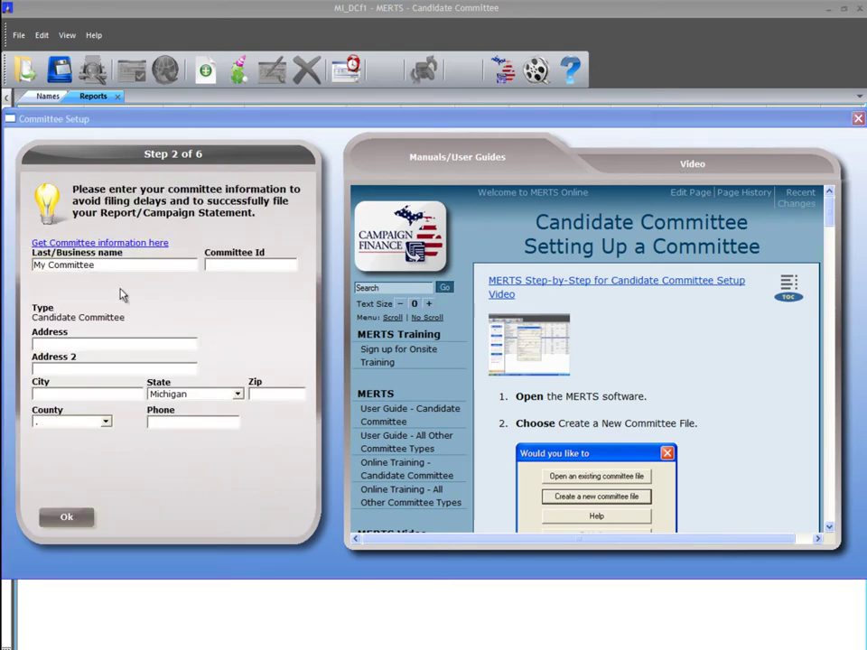
Replace the default committee name with the candidate's election committee name and enter the committee ID
left_click_drag(105, 270, 44, 267)
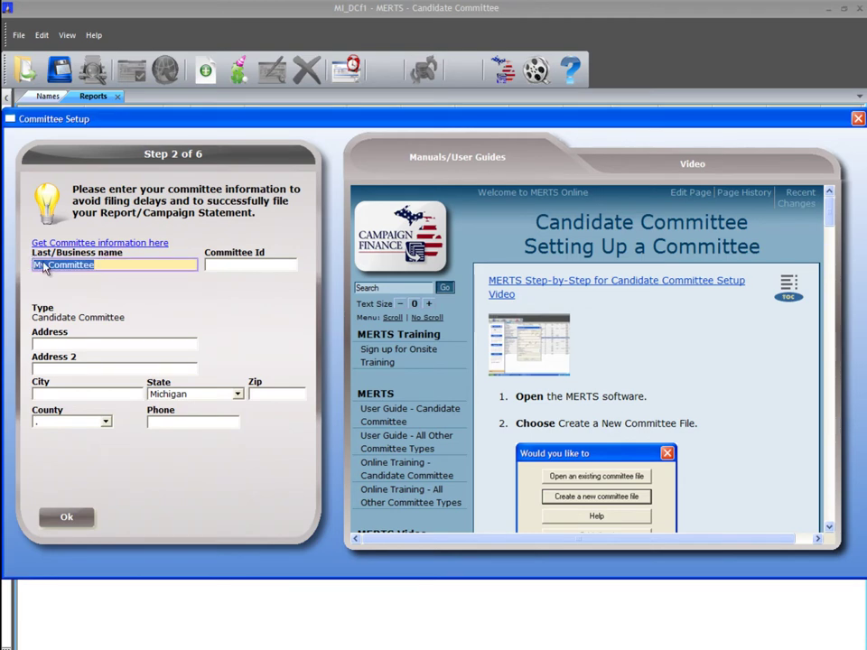
type("Committee")
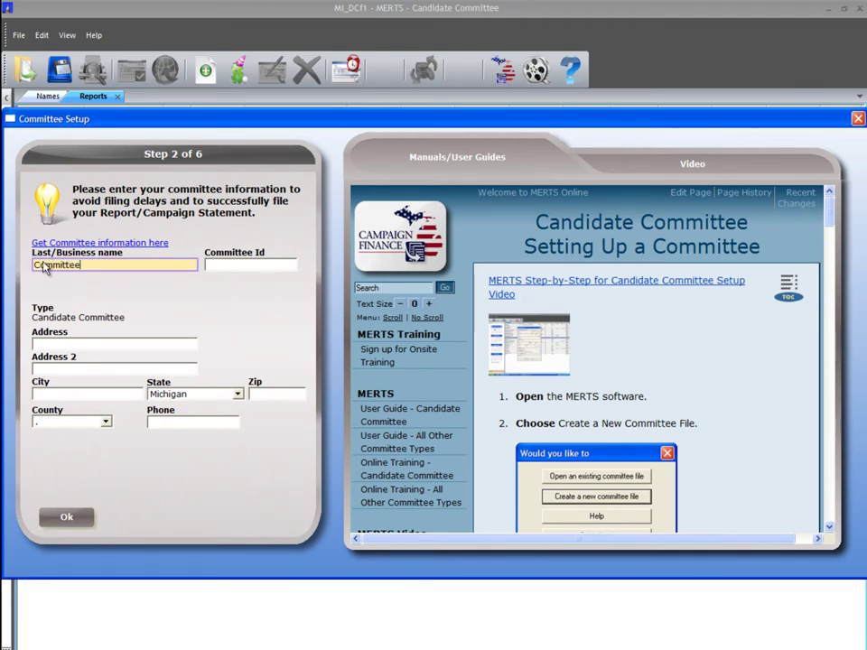
type(" To Elect Jane Smith")
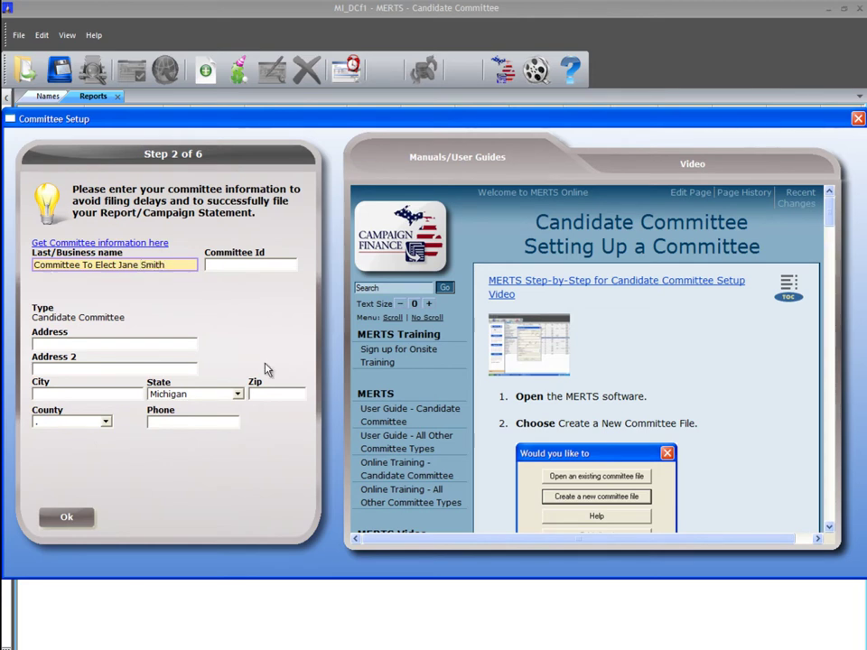
key("Tab")
type("12345")
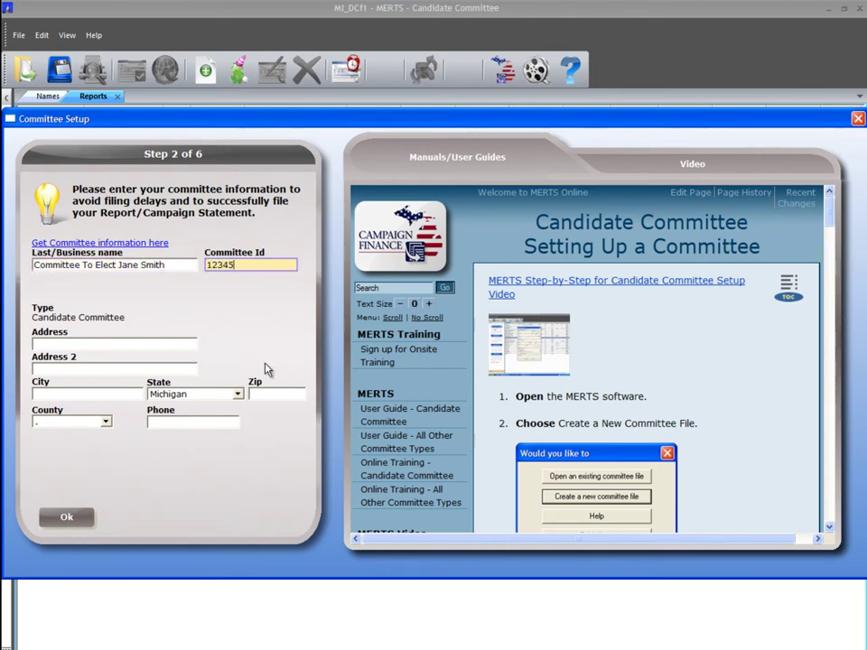
type("6")
Fill in the committee's street address, city, and zip code
key("Tab")
type("123 Mai")
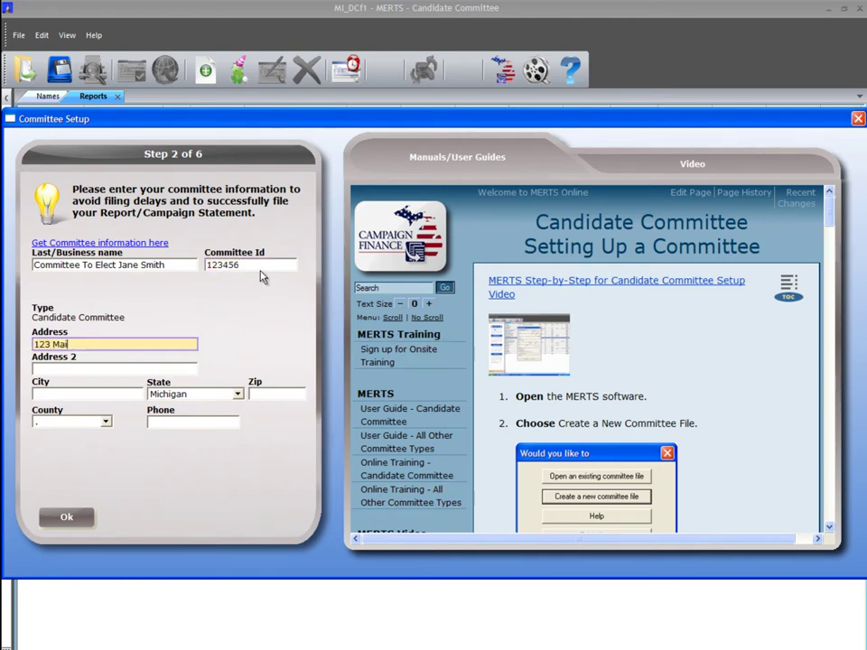
type("n Street")
key("Tab")
type("Lansing")
key("Tab")
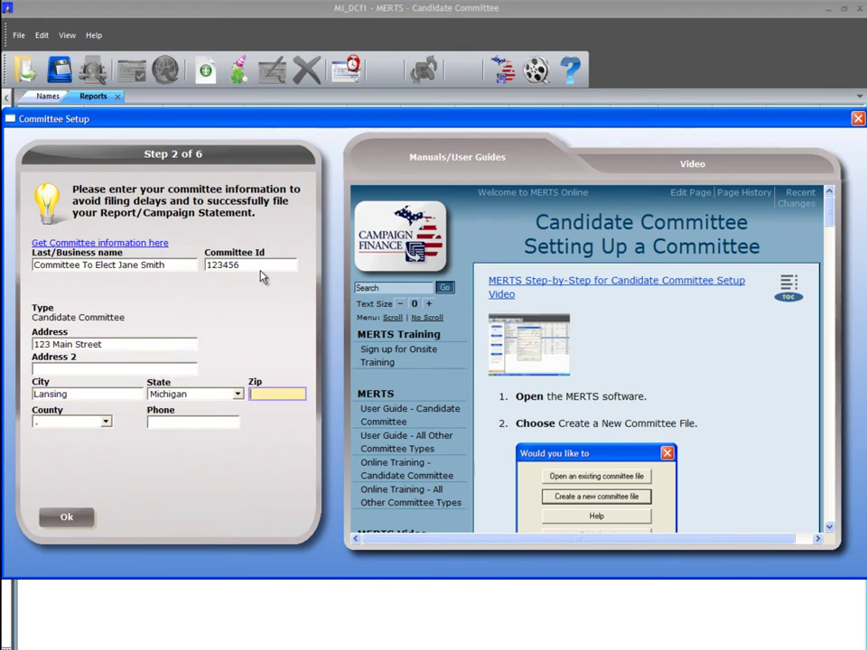
type("48777")
Set the committee's county to Ingham, enter its phone number, and accept the committee information
left_click(106, 421)
type("Ingham")
key("Return")
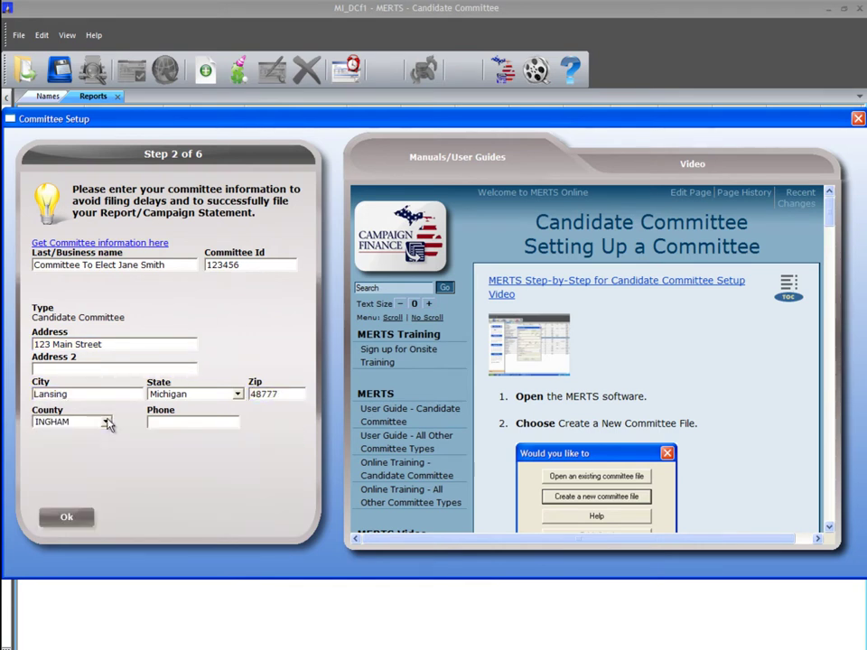
left_click(167, 420)
type("517) 555-1234")
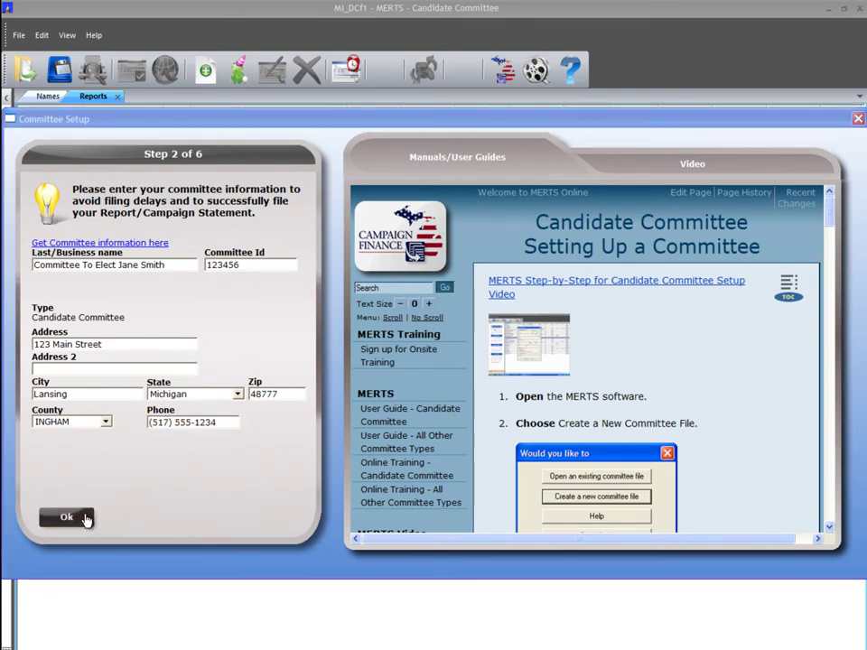
left_click(84, 517)
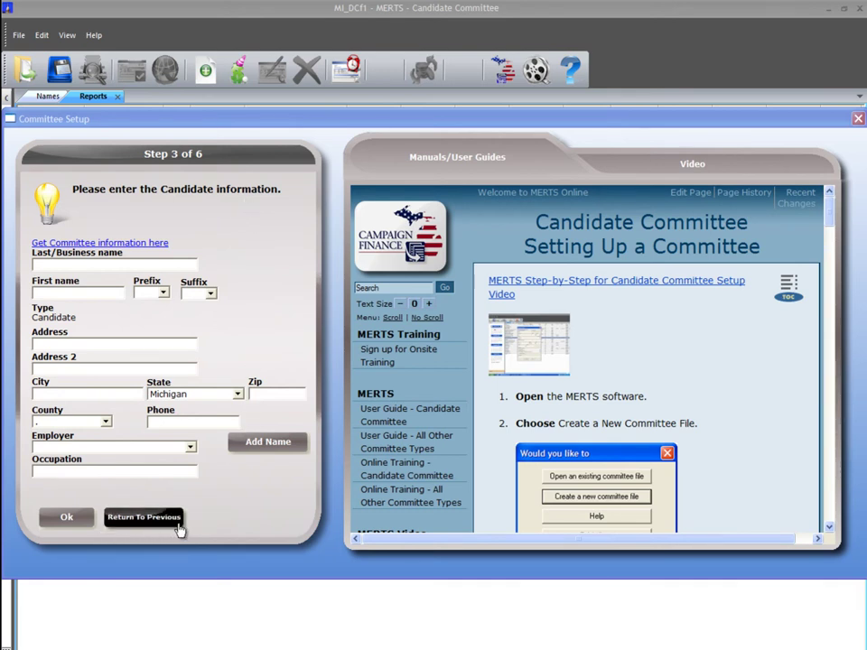
Enter the candidate's last name and first name, leaving the prefix and suffix blank
left_click(62, 265)
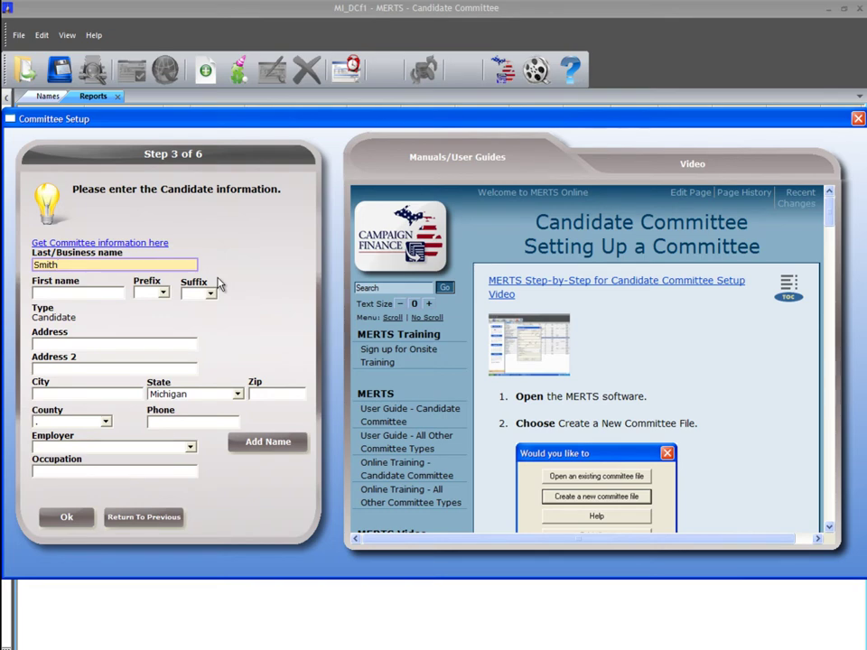
key("Tab")
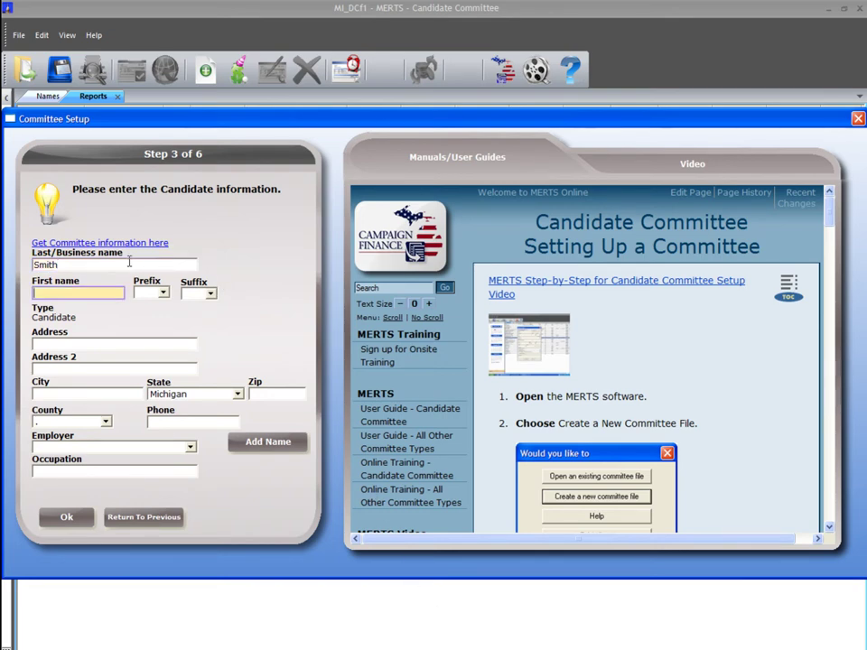
type("Jane")
key("Tab")
key("Tab")
key("Tab")
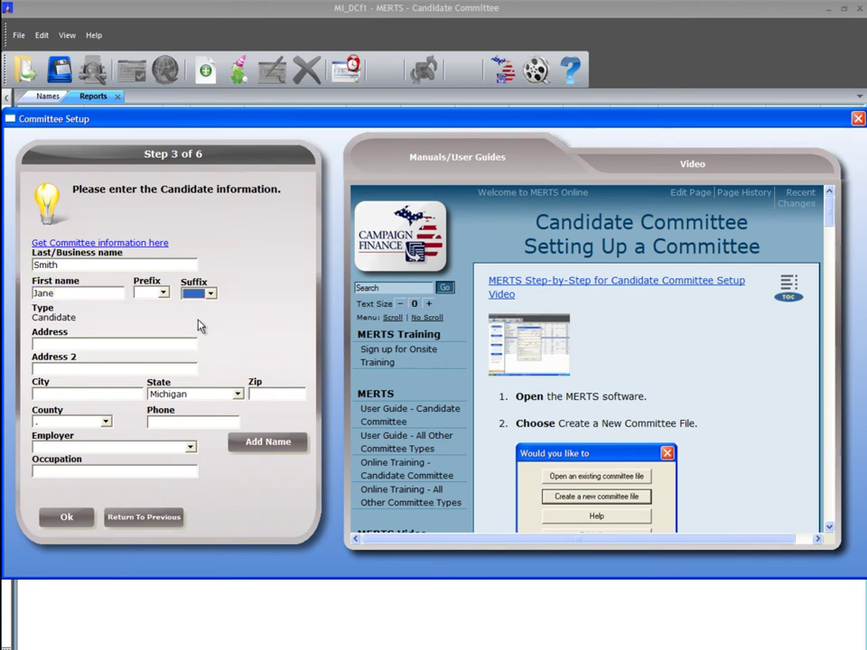
Fill in the candidate's street address, city, and zip code
type("200 Miller Road")
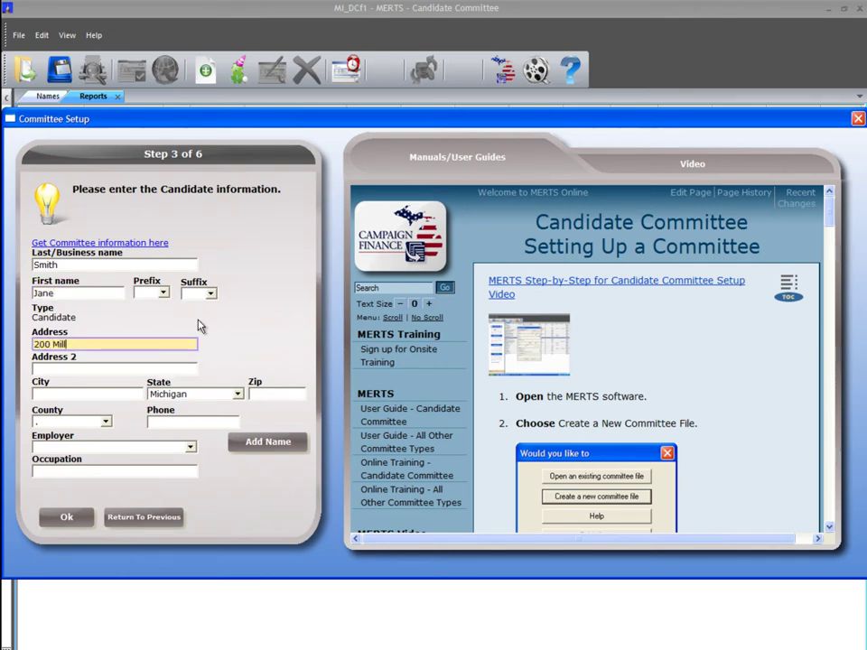
key("Tab")
key("Tab")
type("Lansing")
key("Tab")
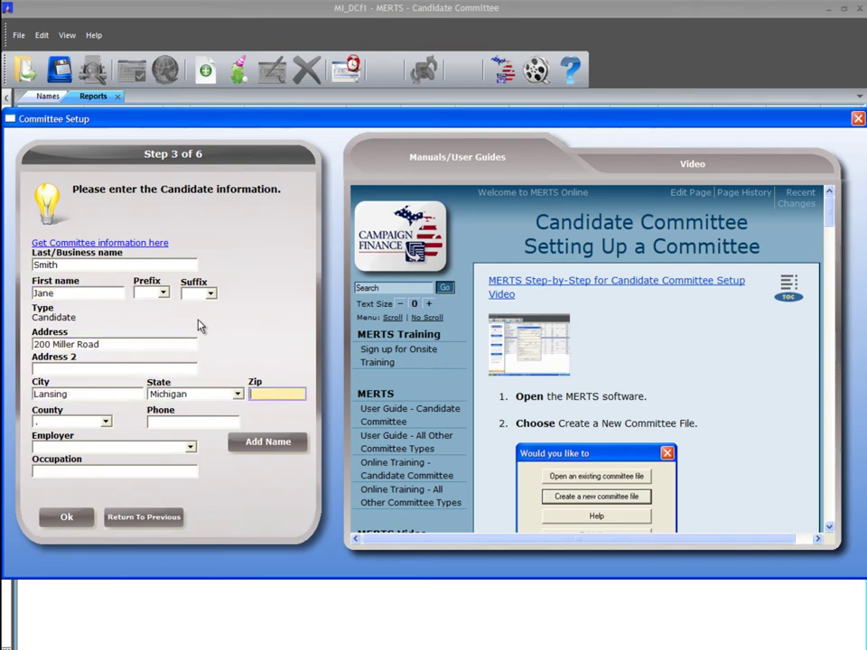
type("45771")
Add a new name record for the candidate's employer with the business name State of Michigan
left_click(263, 445)
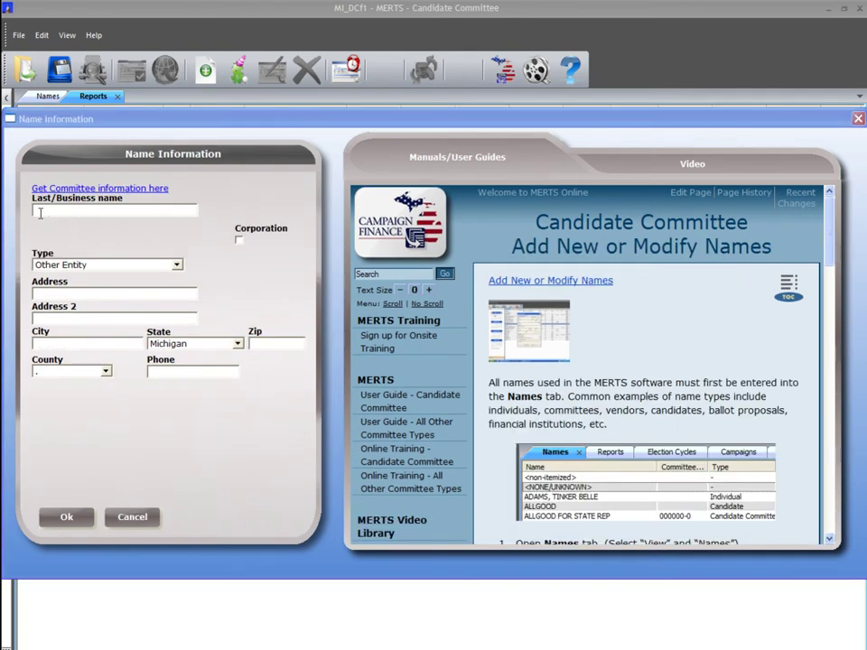
left_click(38, 210)
type("State of Michigan")
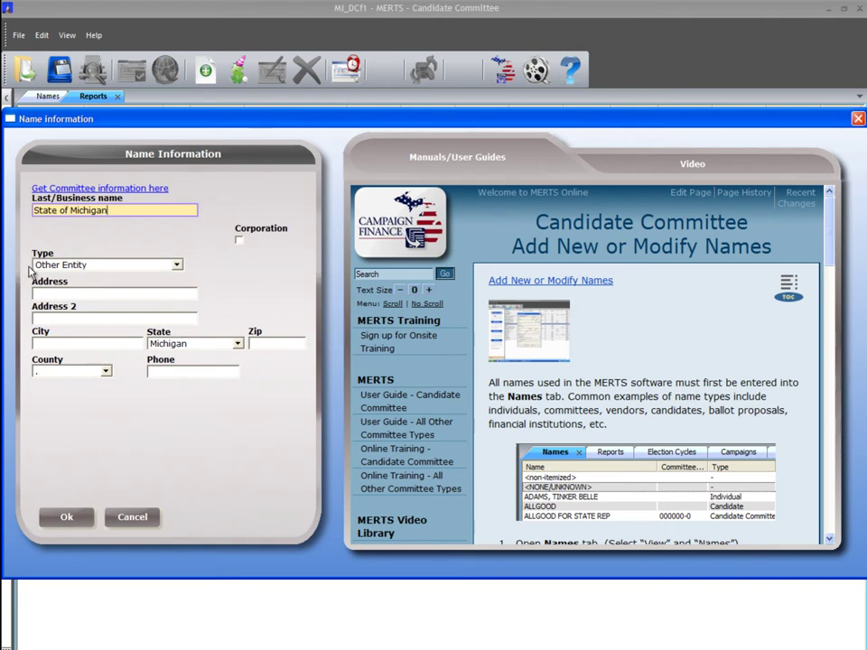
Fill in the employer's street address, city, and zip code, and save the name record
left_click(37, 294)
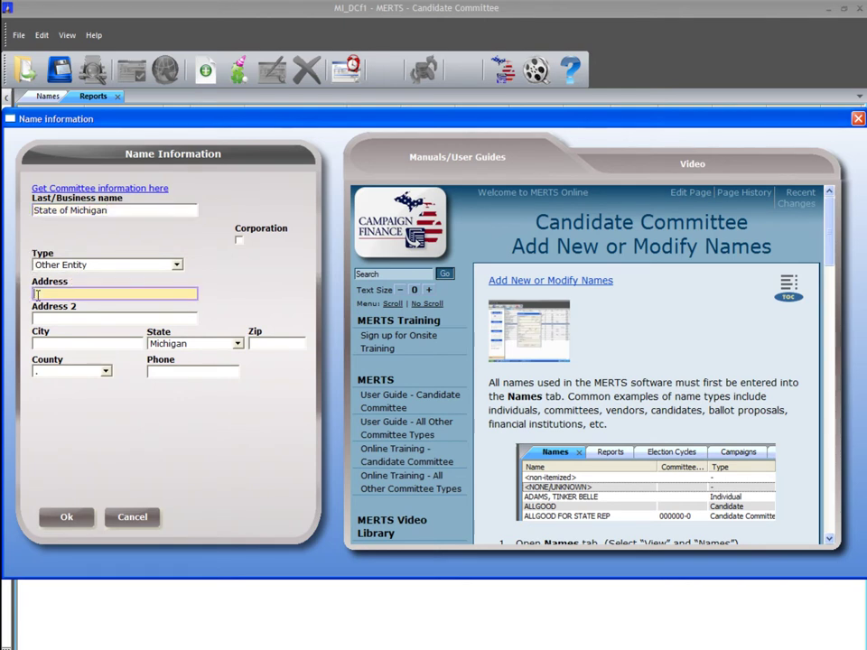
type("5000 Capi")
key("Tab")
key("Tab")
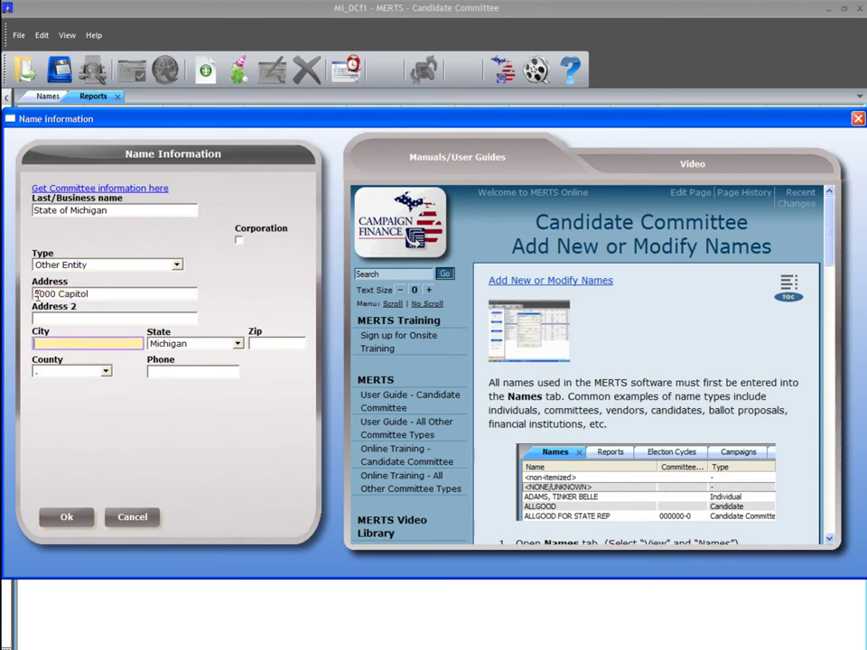
type("Lans")
key("Tab")
key("Tab")
type("487")
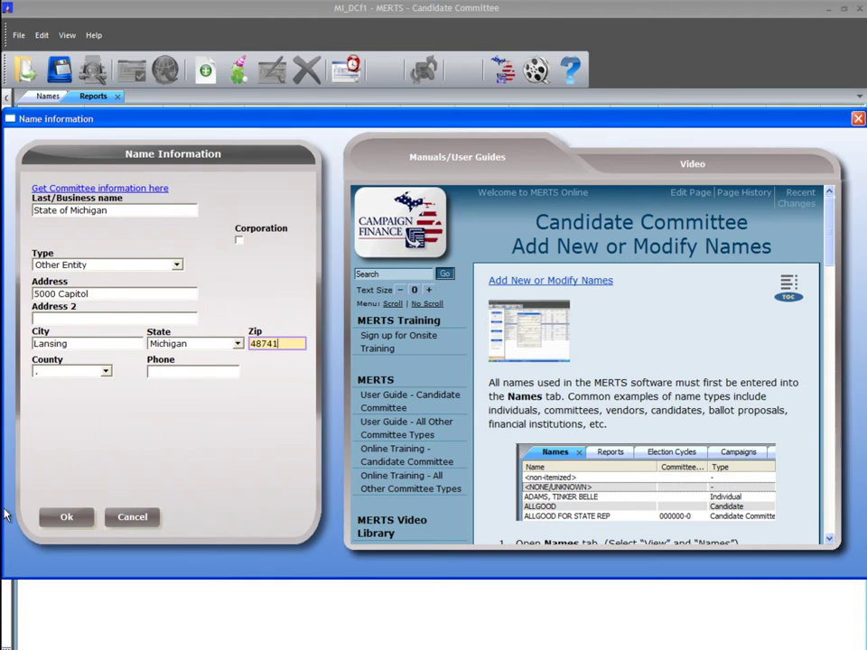
left_click(67, 518)
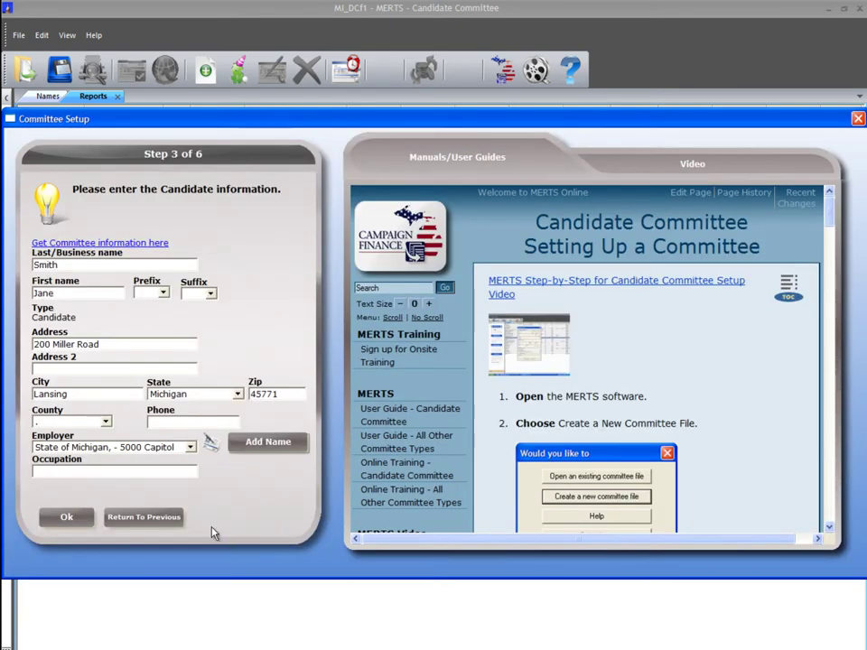
Edit the employer's record to remove the extra zero from its street number, and save the correction
left_click(213, 452)
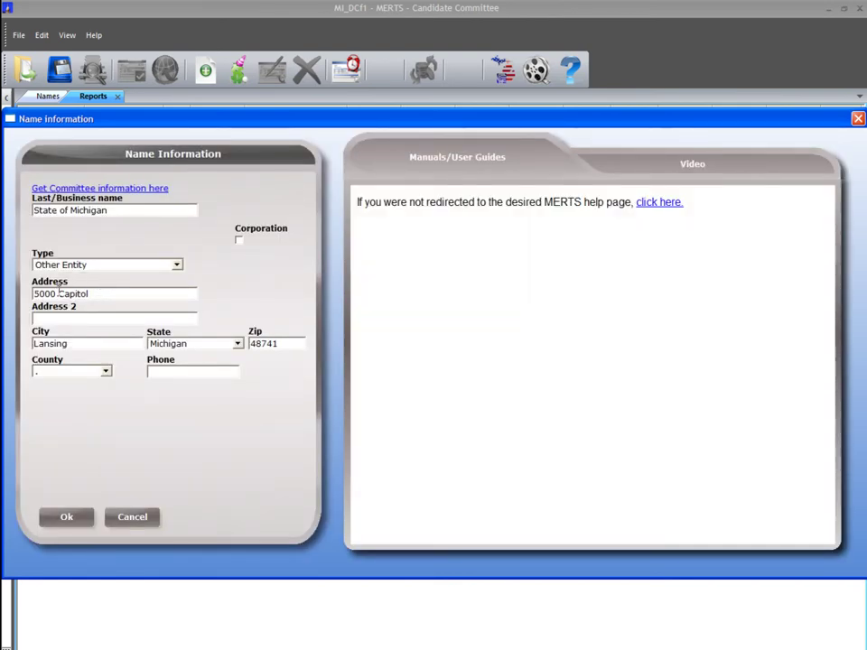
left_click(56, 293)
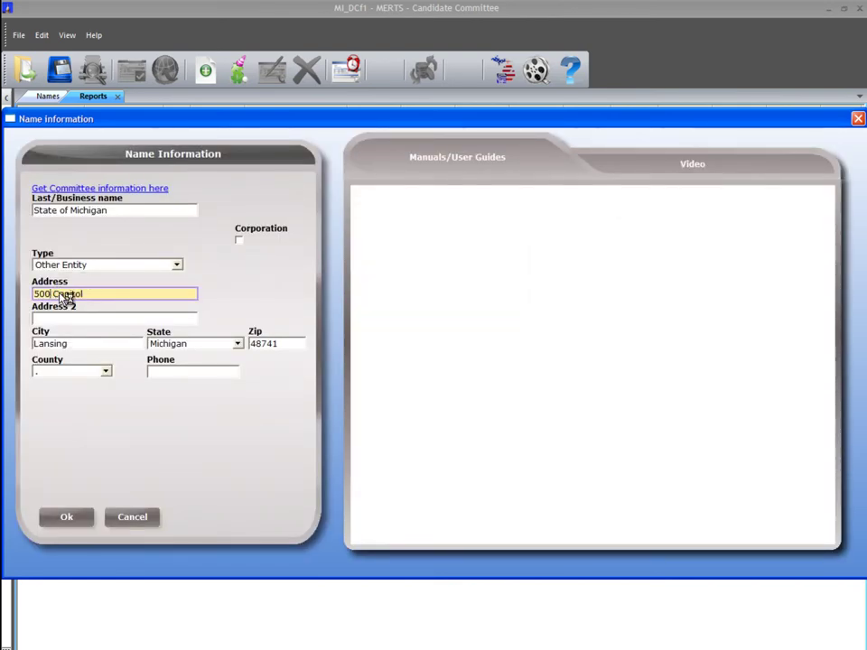
key("BackSpace")
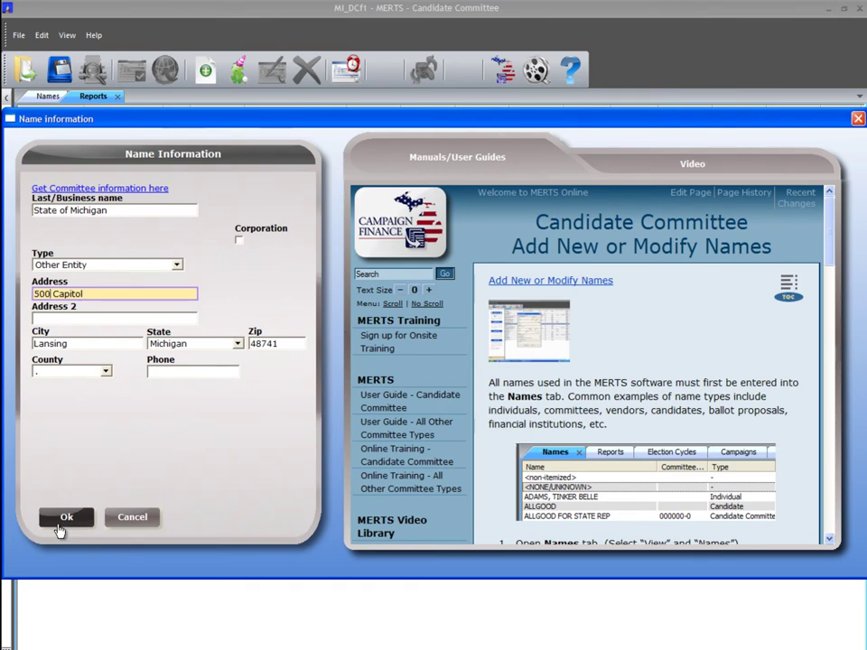
left_click(60, 522)
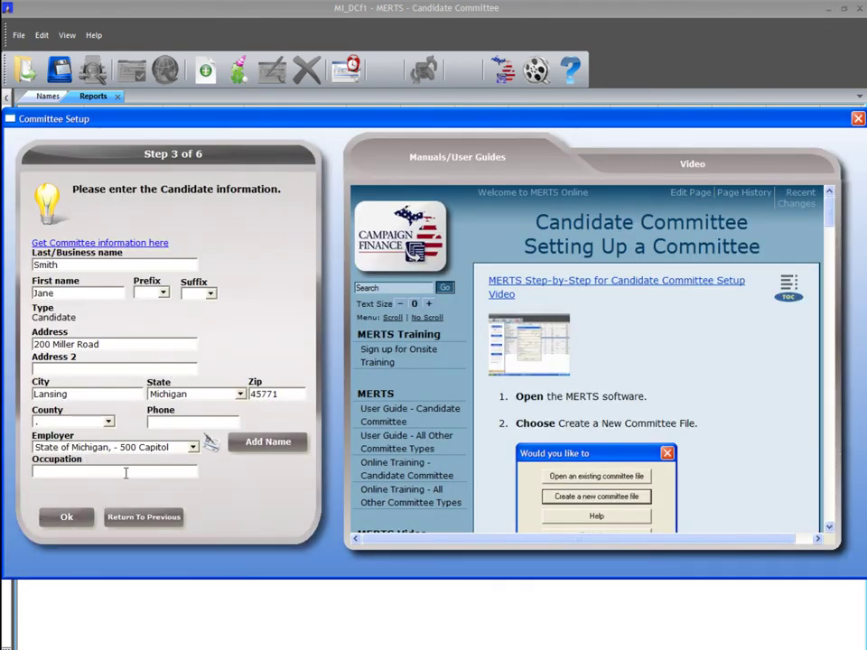
Enter Manager as the candidate's occupation and accept the candidate information
left_click(125, 472)
type("Manager")
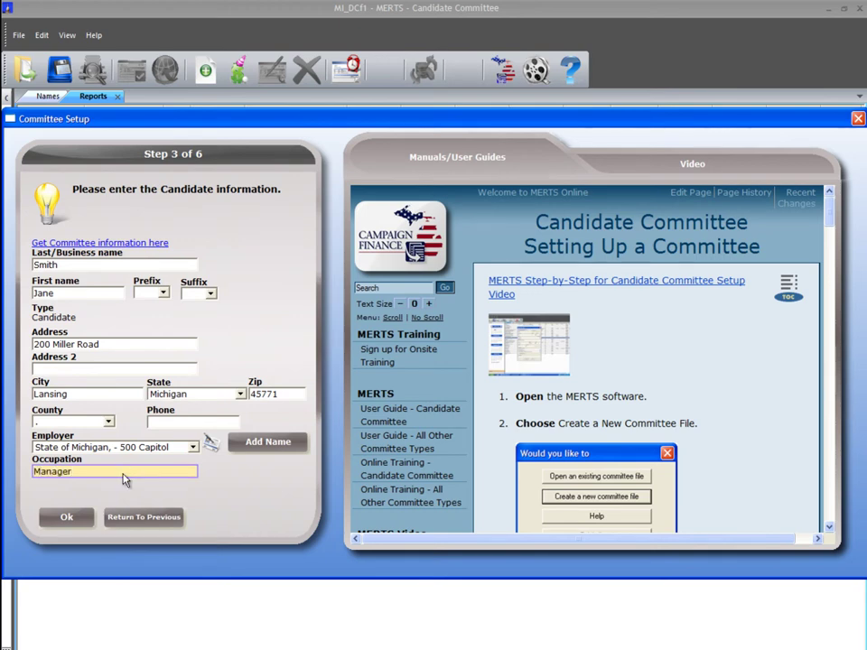
left_click(65, 519)
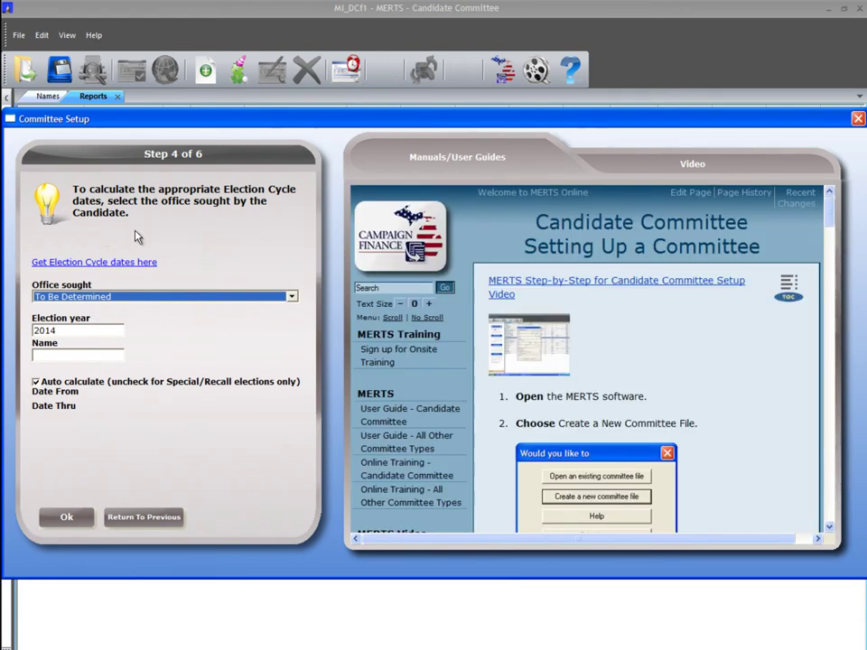
Set the office sought to State Representative, name the election cycle General, and accept it
left_click(269, 296)
left_click(91, 378)
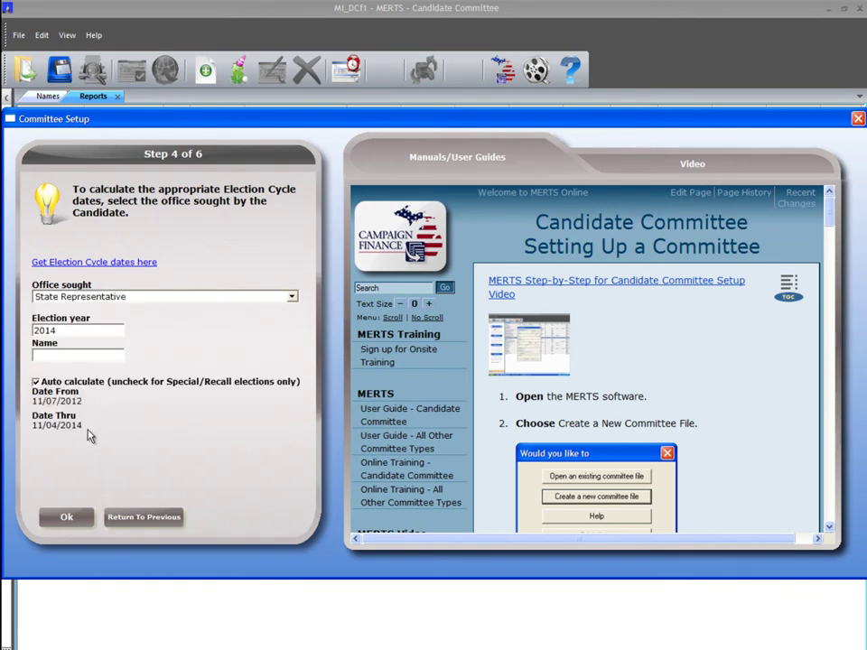
left_click(42, 356)
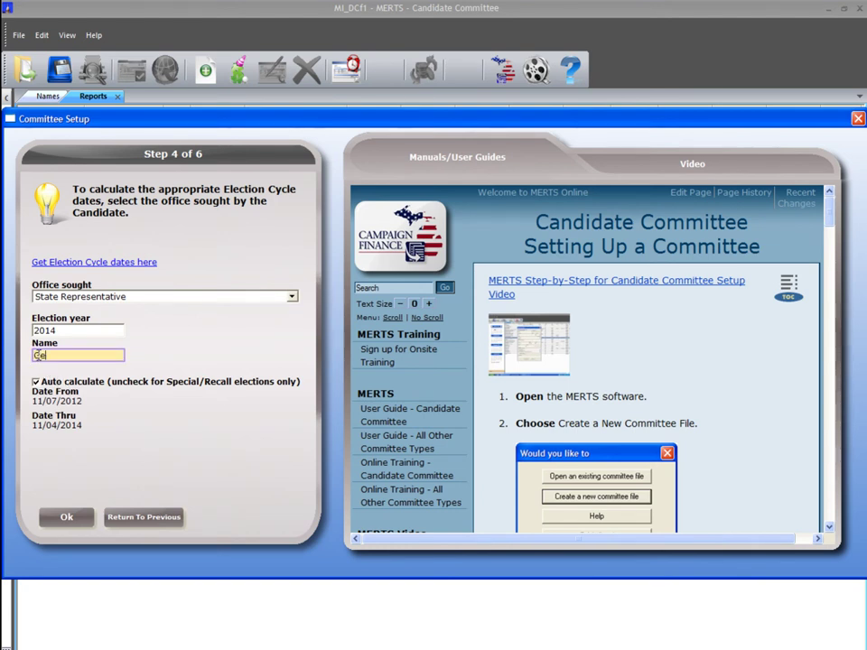
type("General")
left_click(72, 517)
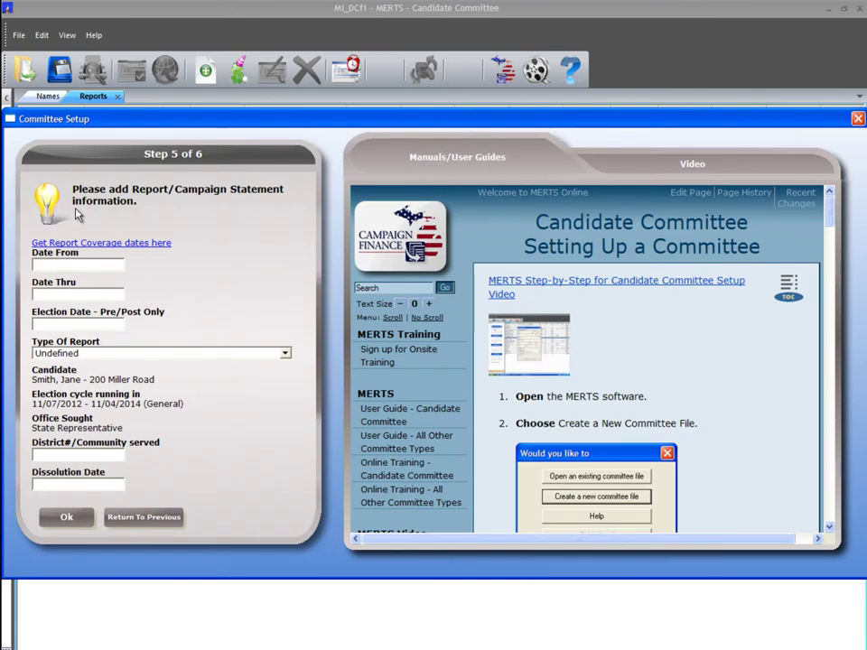
Set the campaign statement's coverage period from 01/01/2013 through 12/31/2013
left_click(38, 265)
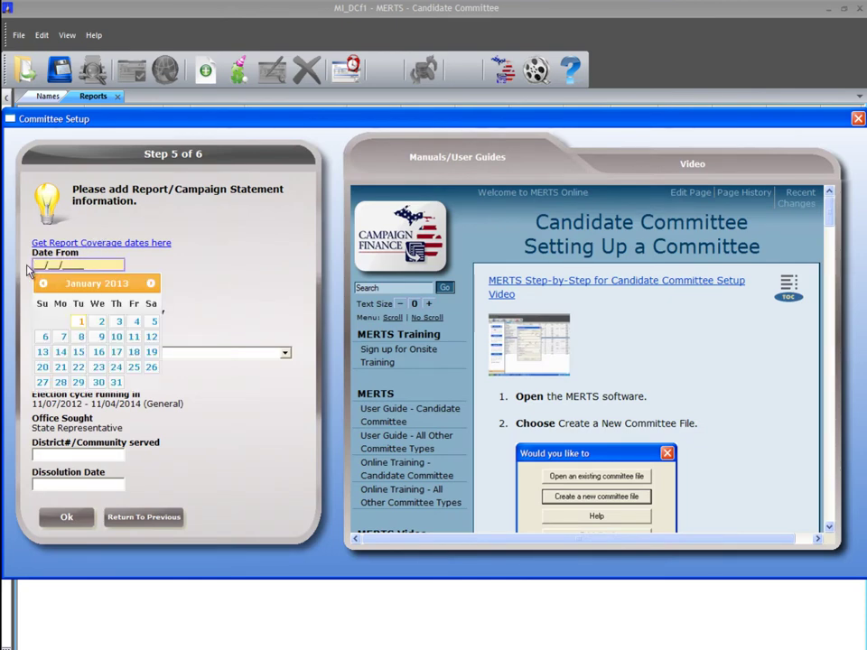
left_click(77, 324)
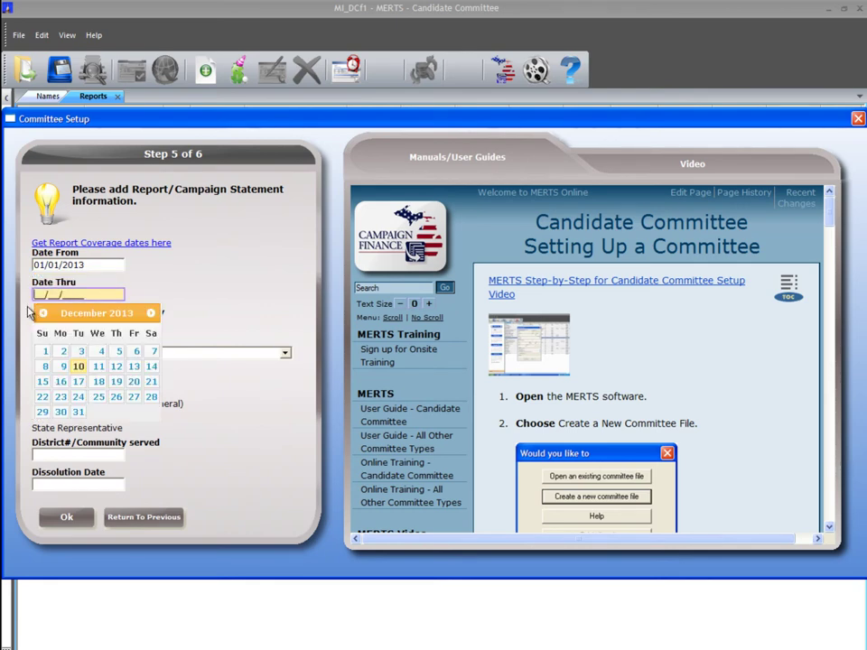
type("12/31/2013")
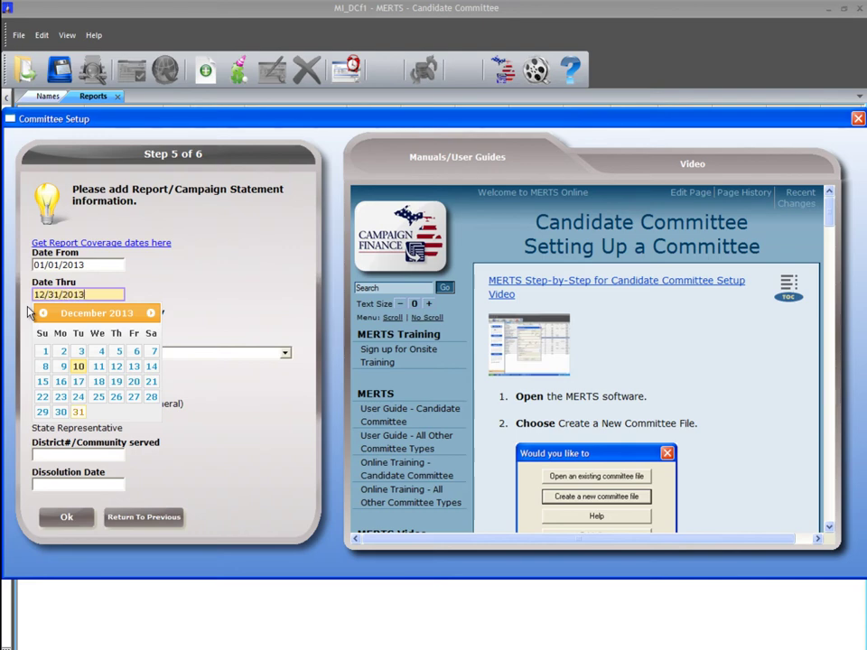
Leave the election date blank and set the campaign statement's report type to Annual Statement
key("Tab")
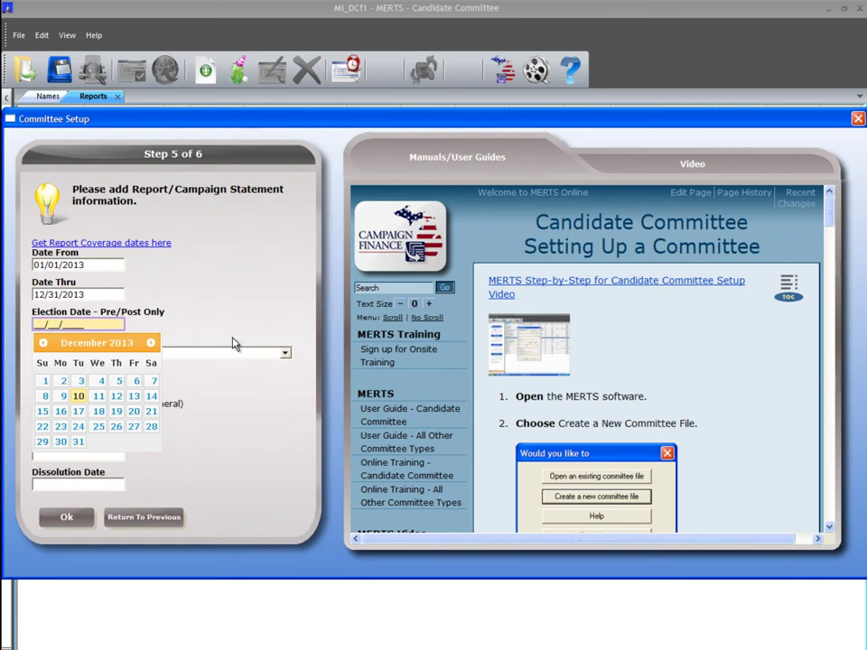
left_click(286, 356)
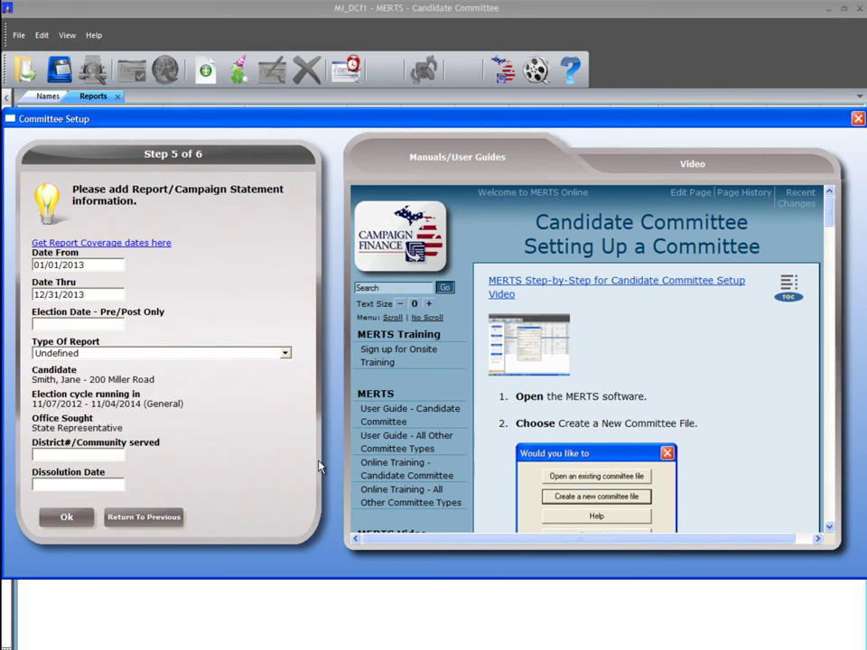
left_click(285, 355)
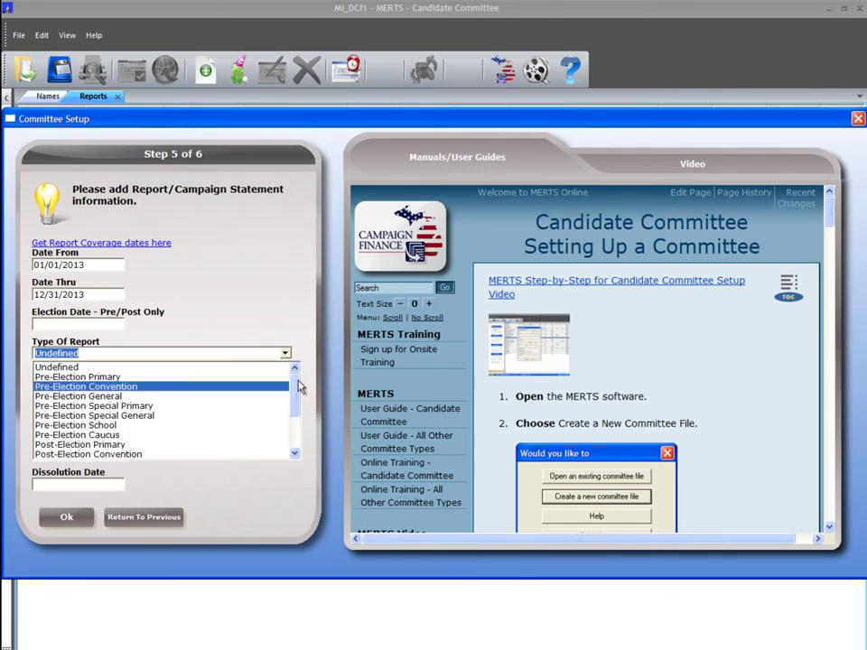
scroll(296, 437, "down", 1)
scroll(296, 437, "down", 2)
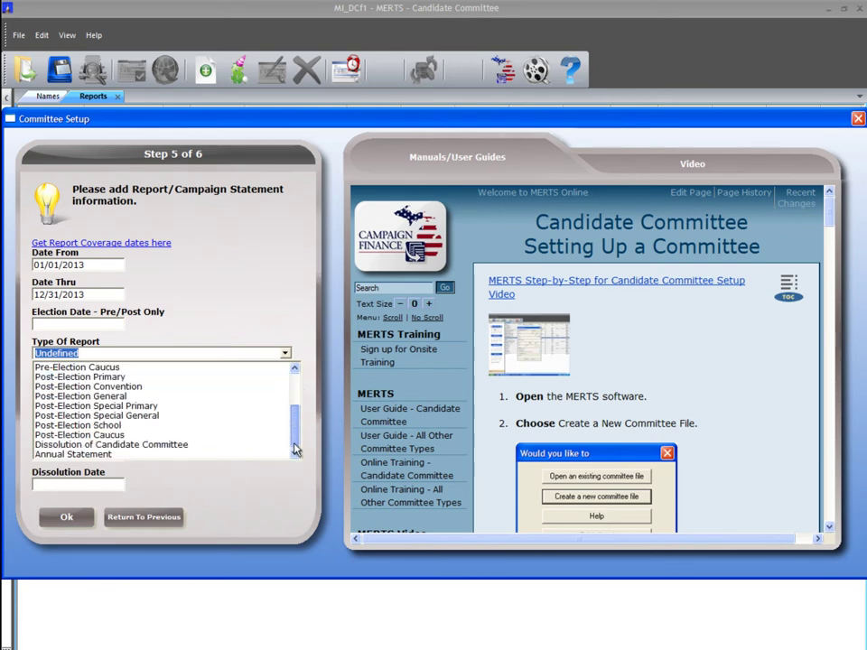
left_click(113, 456)
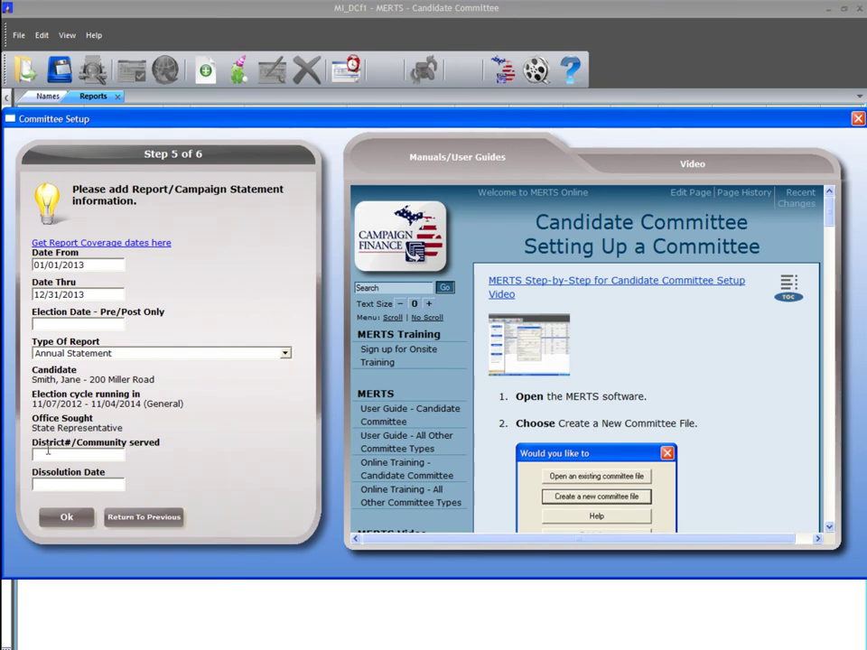
Enter 12 as the district or community served and accept the campaign statement information
left_click(56, 451)
type("12")
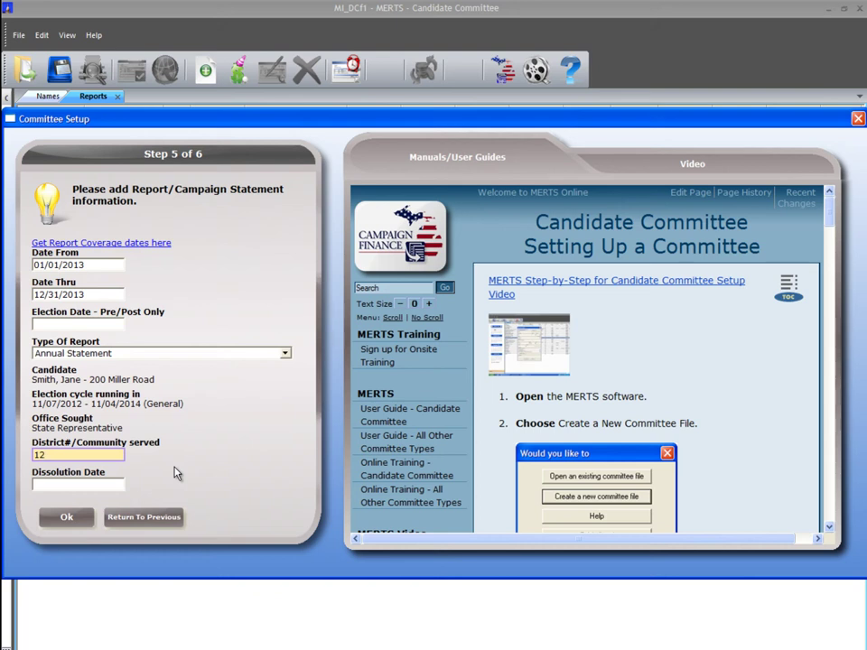
left_click(72, 519)
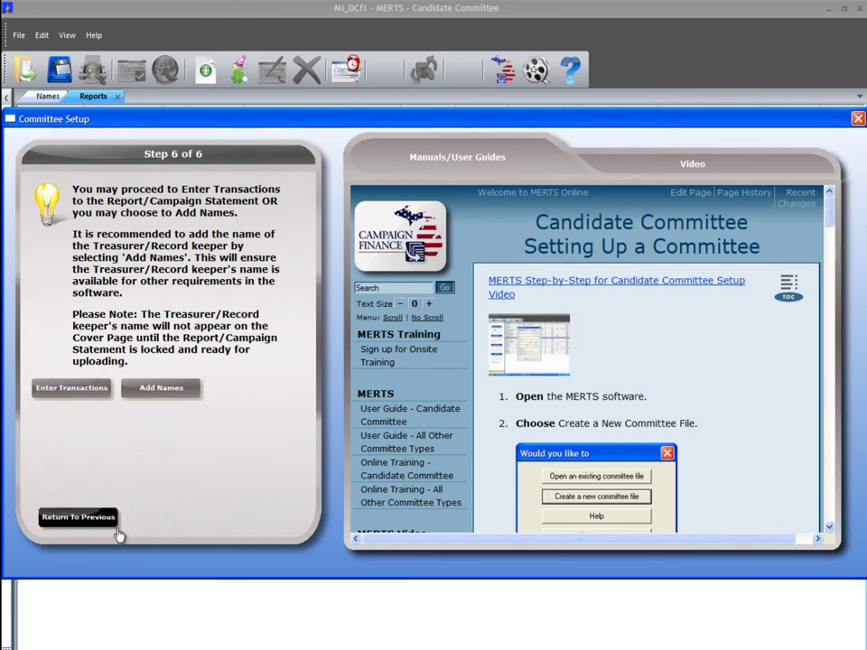
Choose to add names after the committee setup, and start a record with the treasurer's last and first name and type Individual
left_click(155, 390)
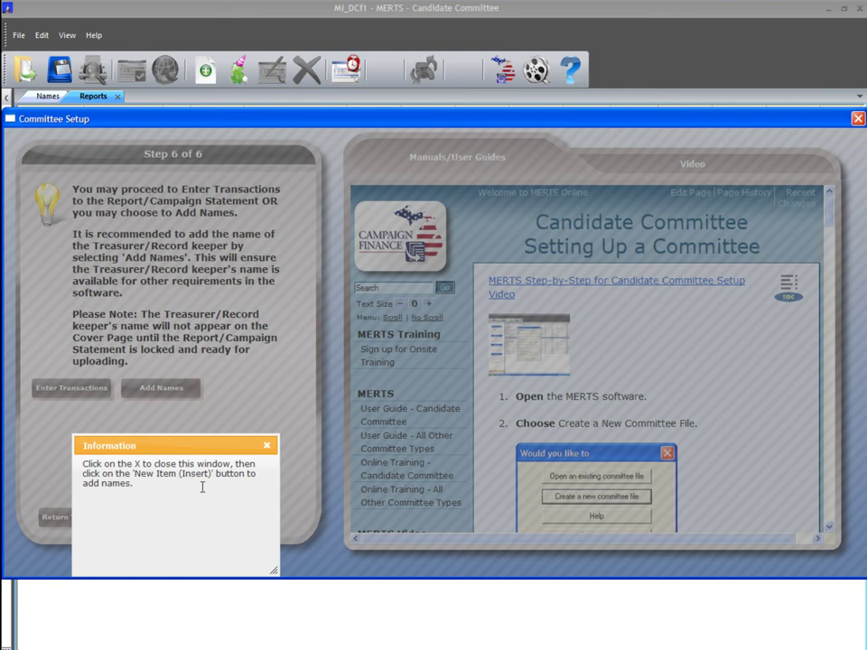
left_click(266, 449)
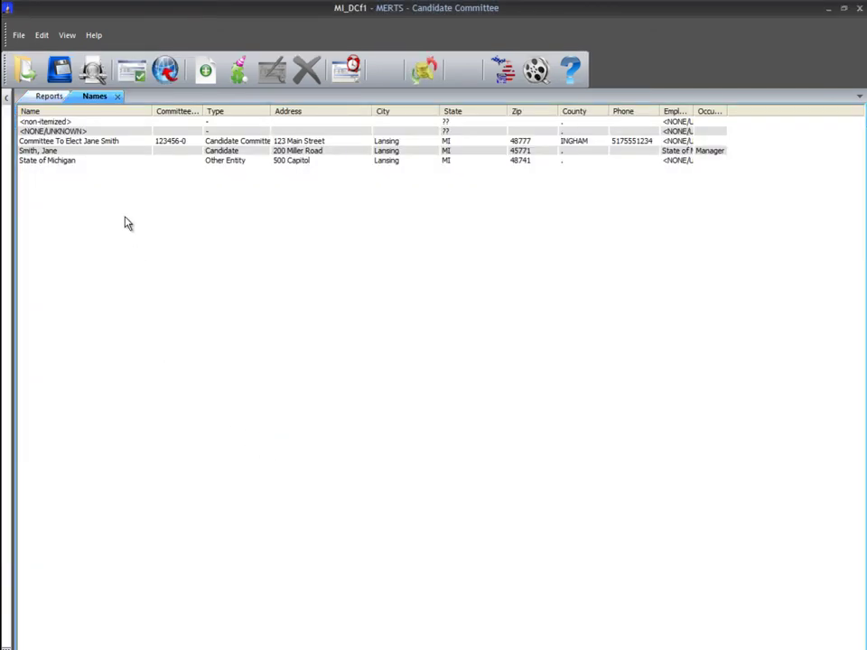
left_click(205, 71)
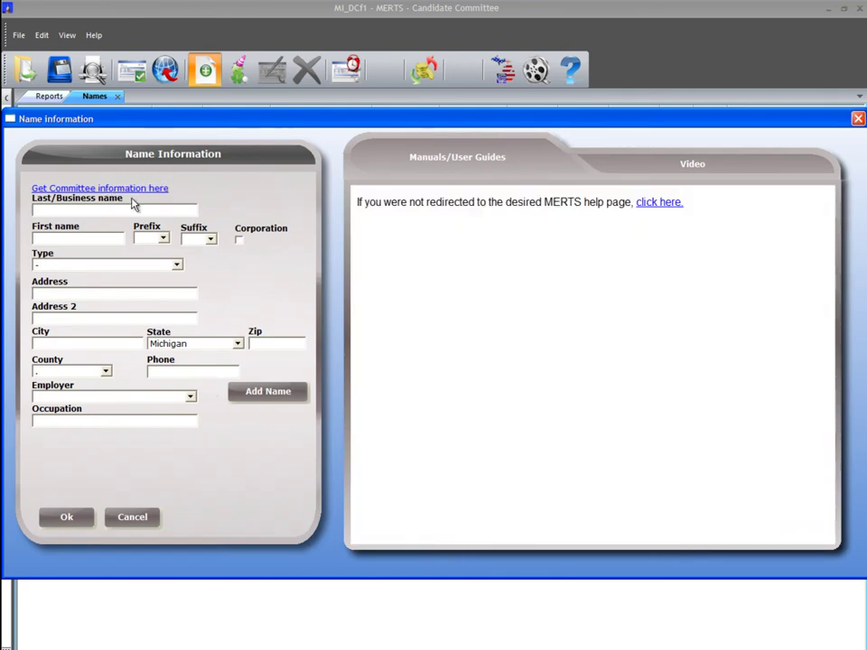
left_click(102, 209)
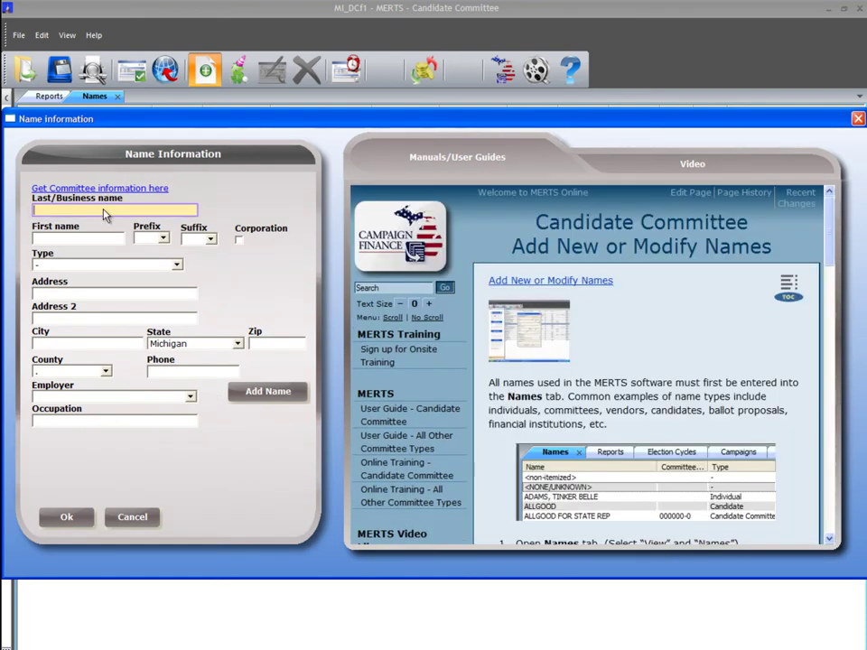
type("Smith")
key("Tab")
type("John")
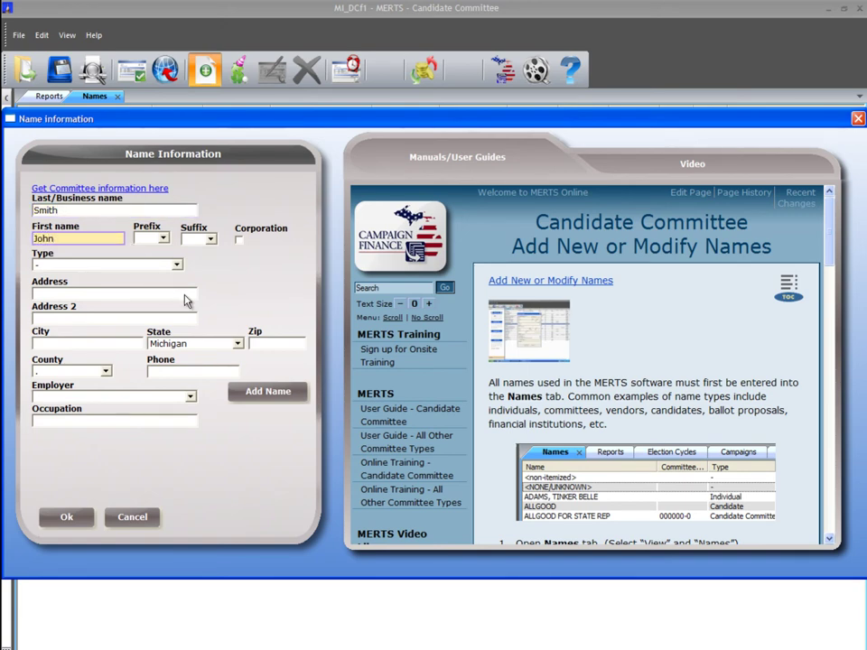
left_click(178, 265)
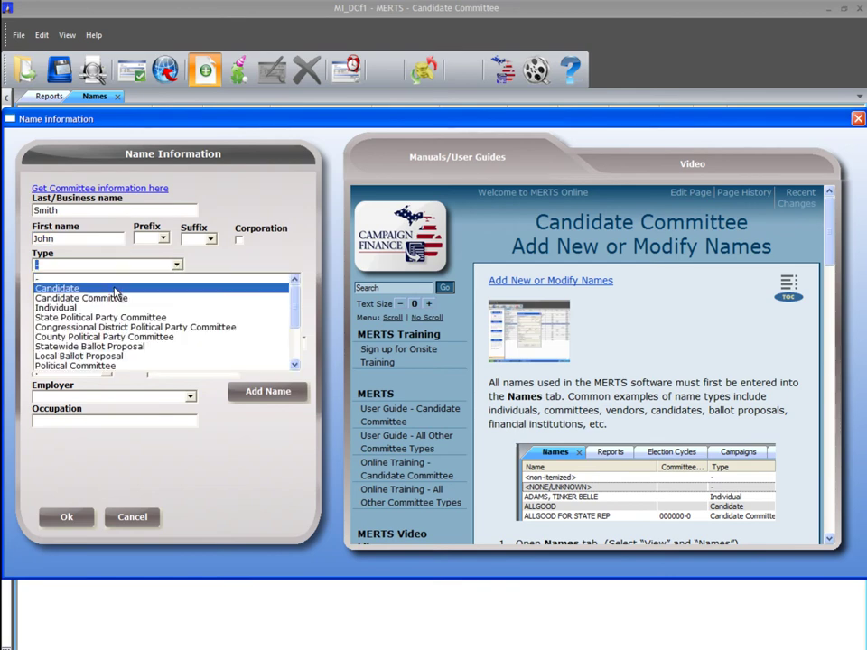
left_click(108, 308)
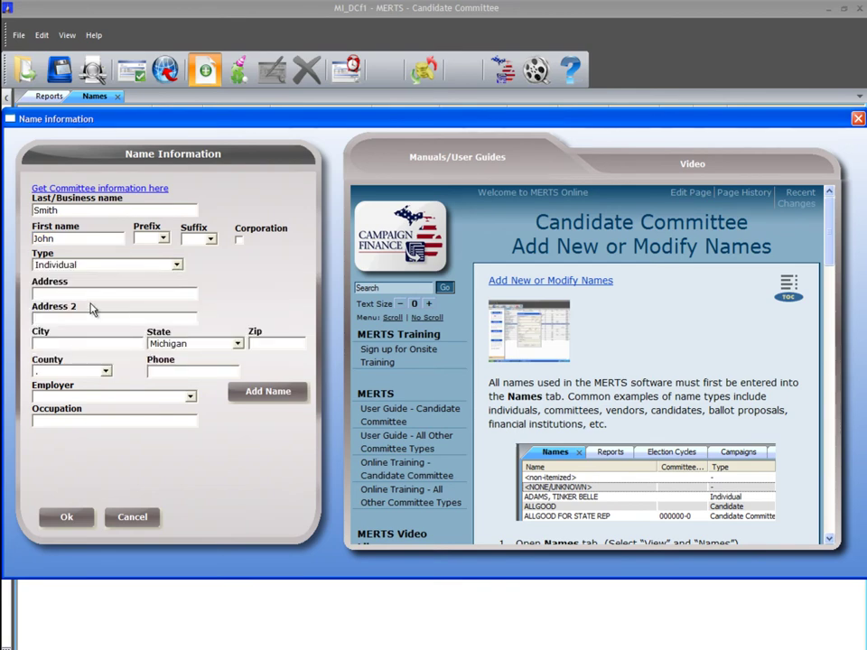
Fill in the individual's street address, city, ZIP code and phone number
left_click(33, 292)
type("123 Main Street")
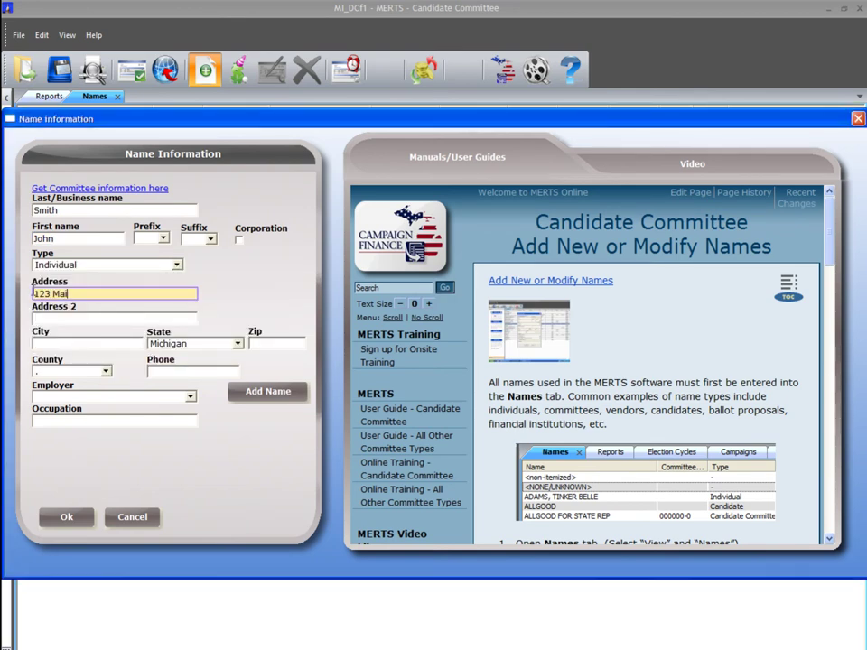
key("Tab")
key("Tab")
type("Lansing")
key("Tab")
key("Tab")
type("47874")
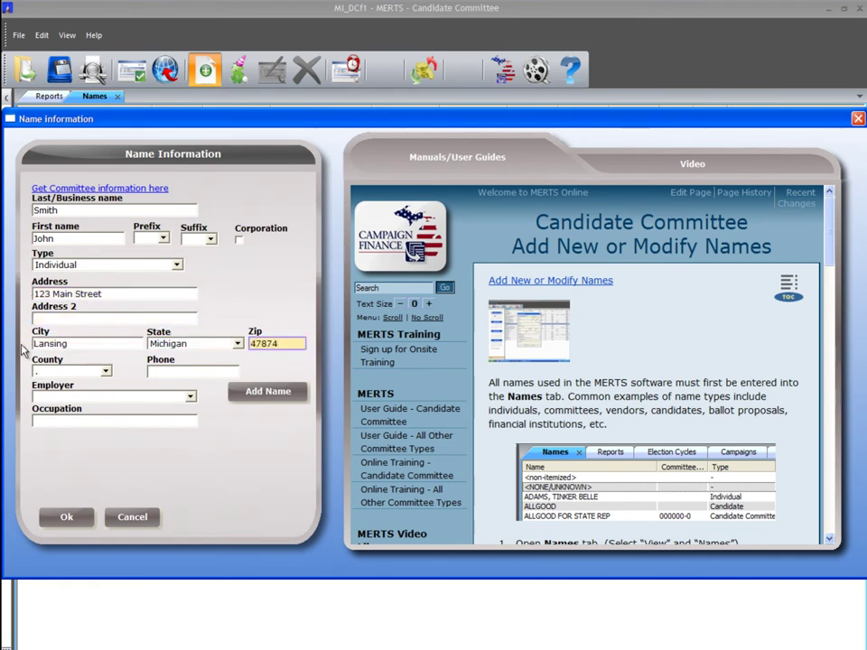
left_click(150, 371)
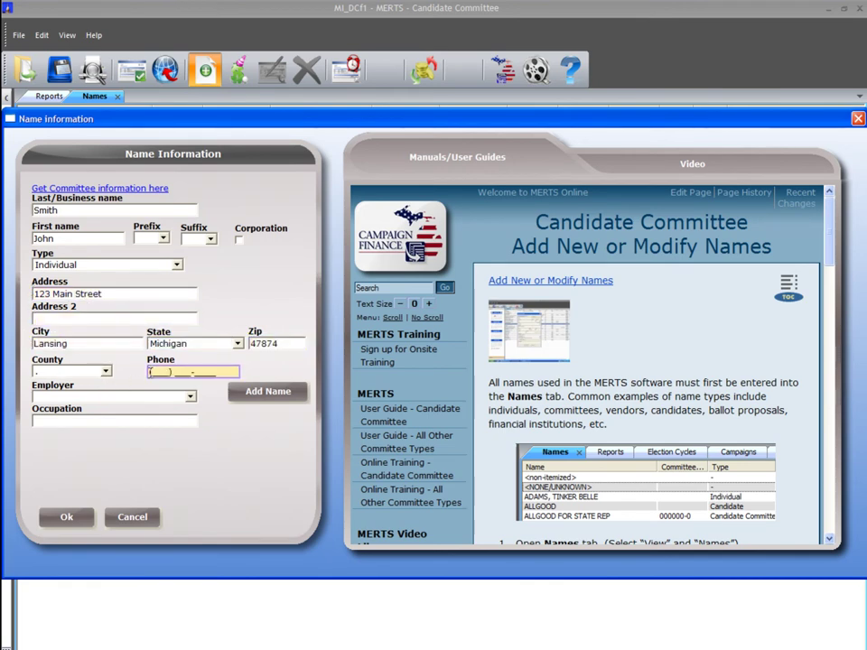
type("517) 555-1234")
key("Return")
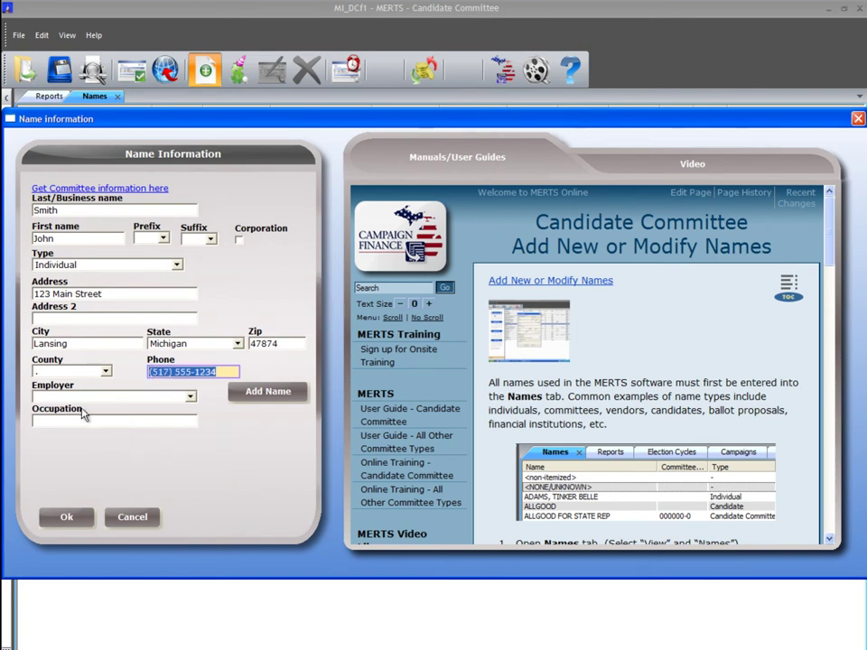
Start a new employer record for the individual with the business name Smith Supplies
left_click(268, 392)
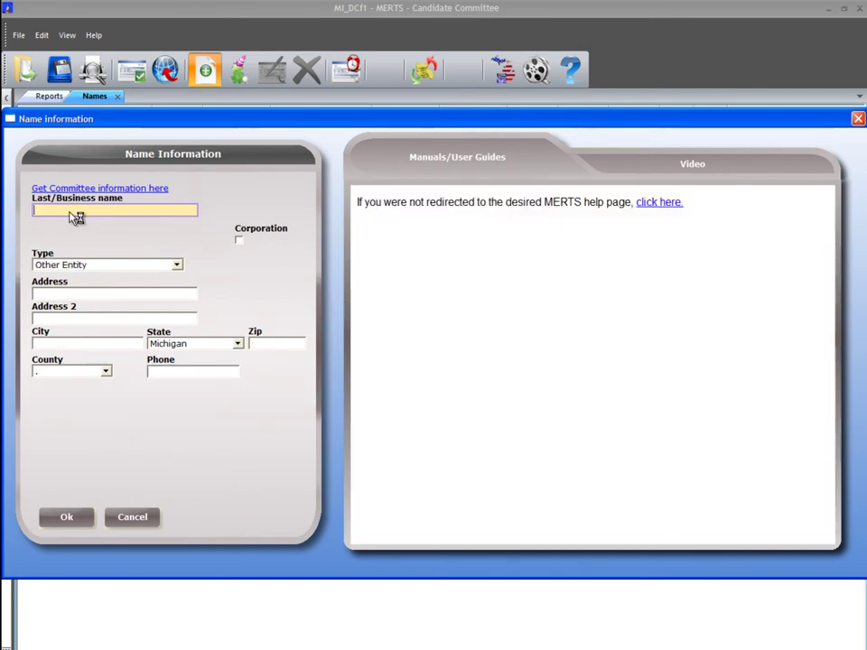
type("Smith Su")
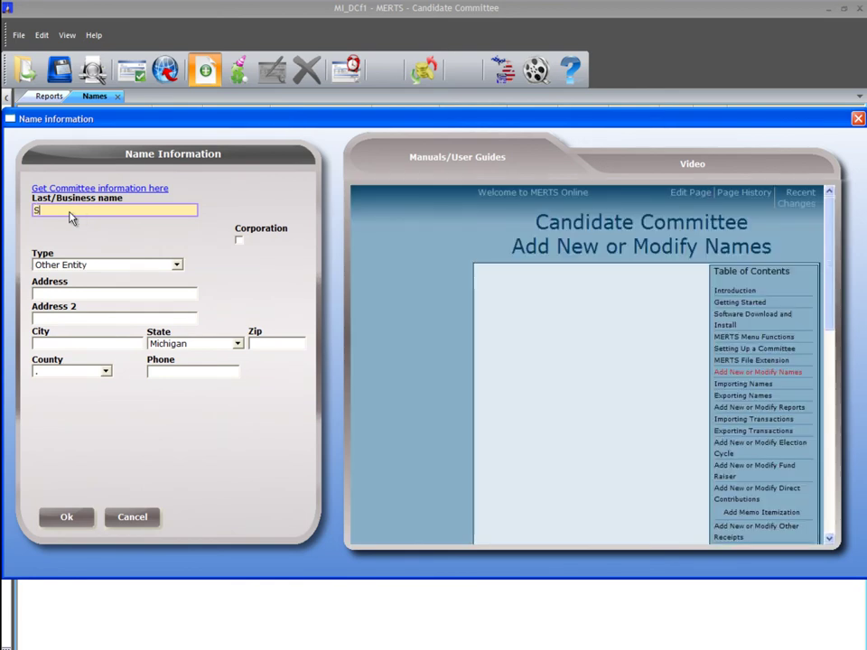
type("pplies")
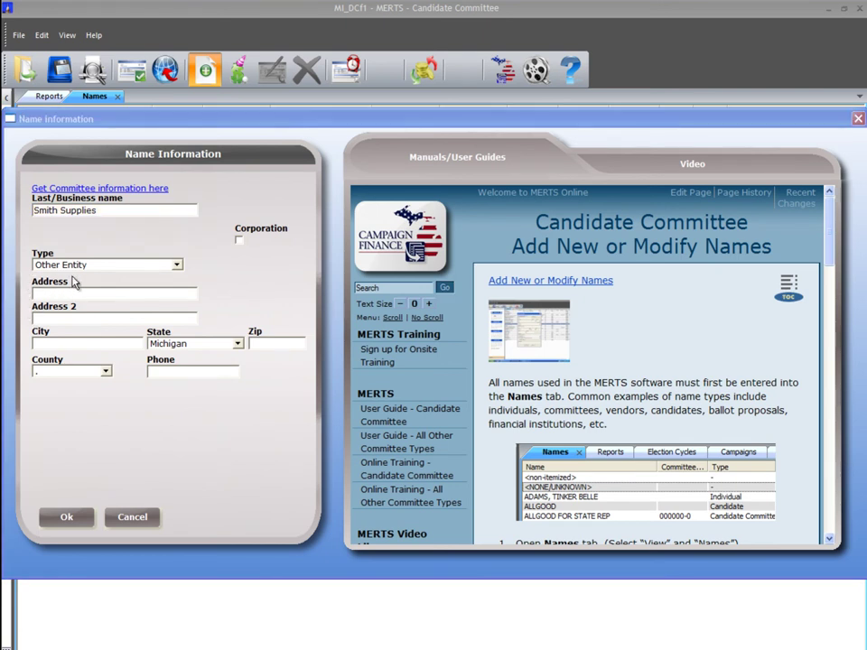
Fill in the employer's street address, city and ZIP code, and save the employer record
left_click(53, 293)
type("2")
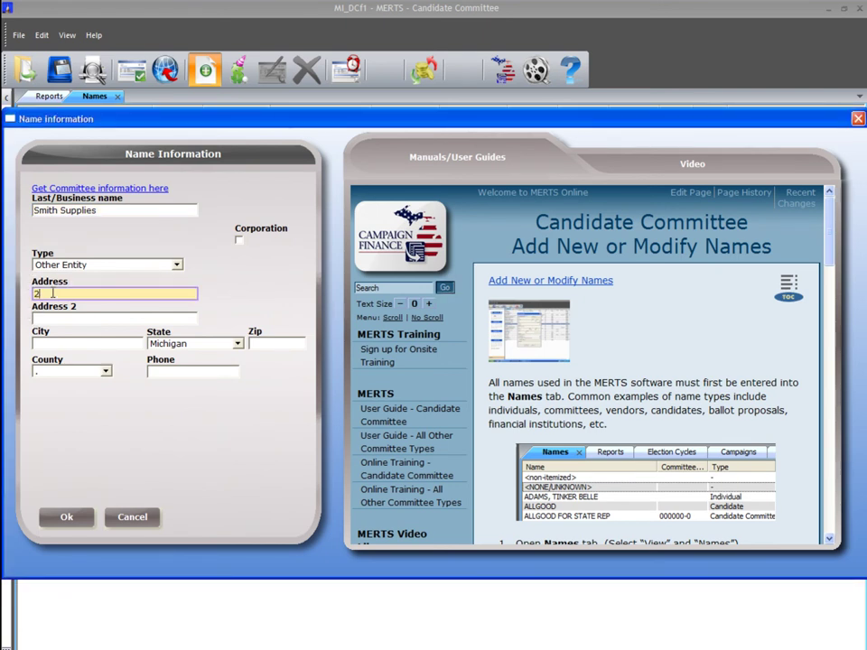
type("50 Wood Road")
key("Tab")
type("Lansing")
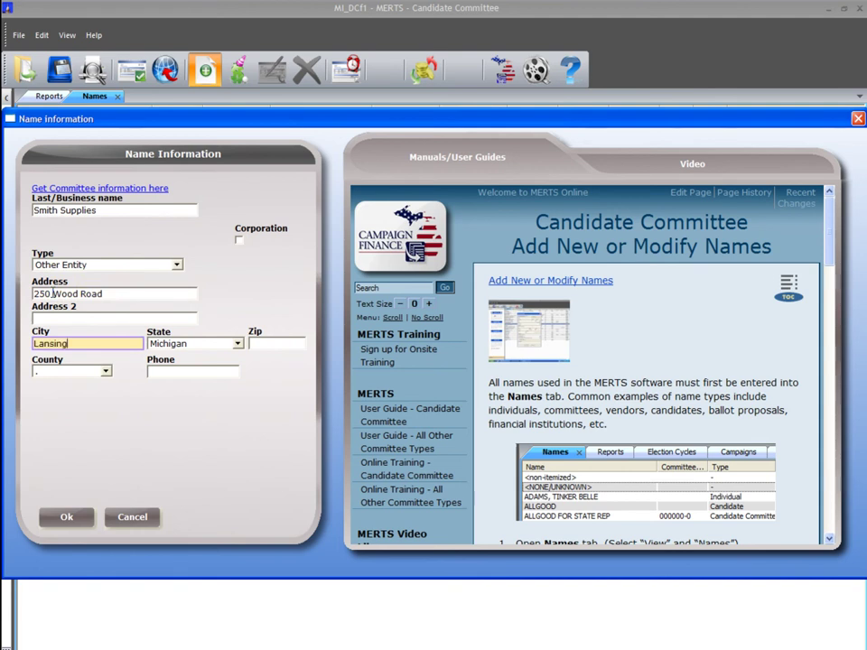
key("Tab")
key("Tab")
type("48741")
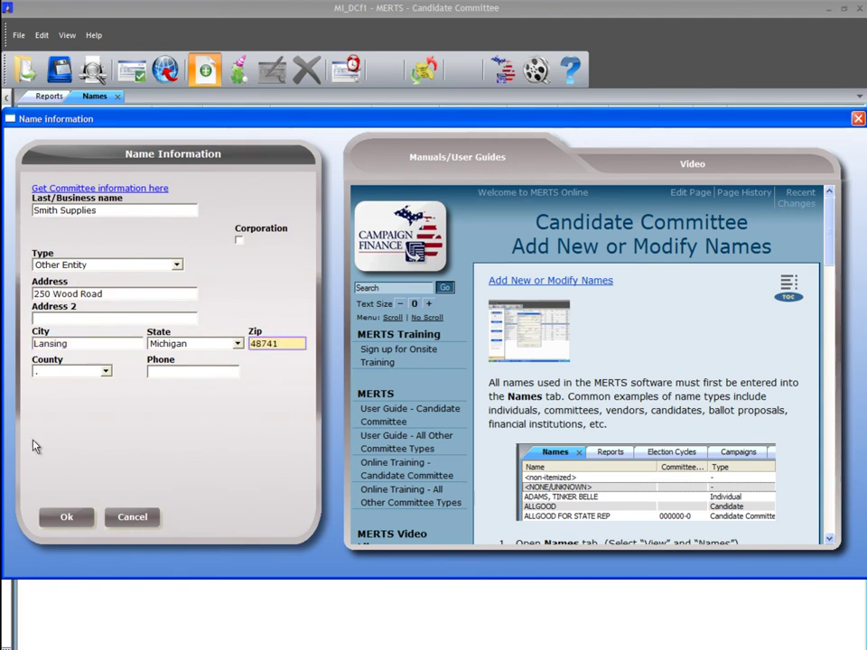
left_click(50, 517)
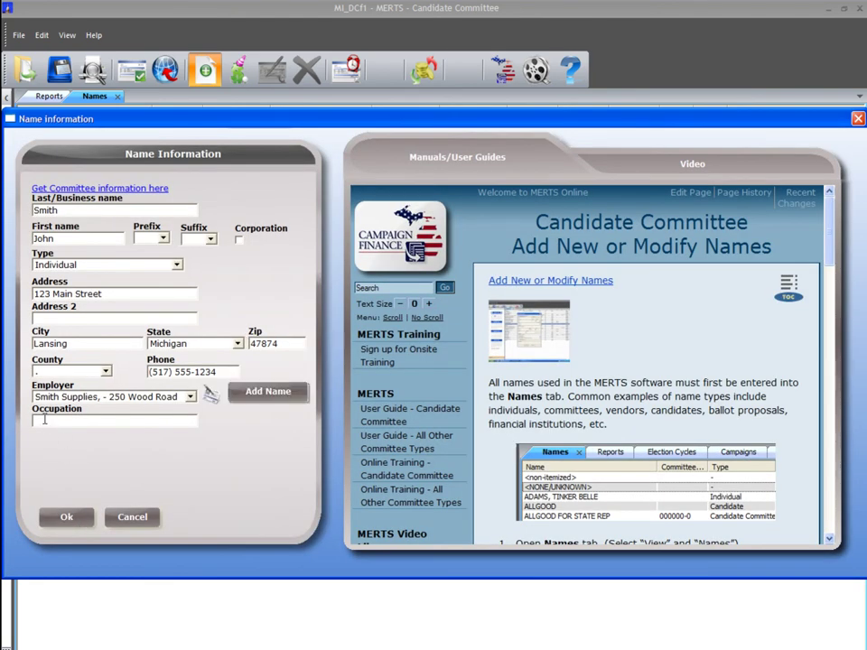
Edit the Smith Supplies employer record to add the suite number as its second address line, and save it
left_click(207, 396)
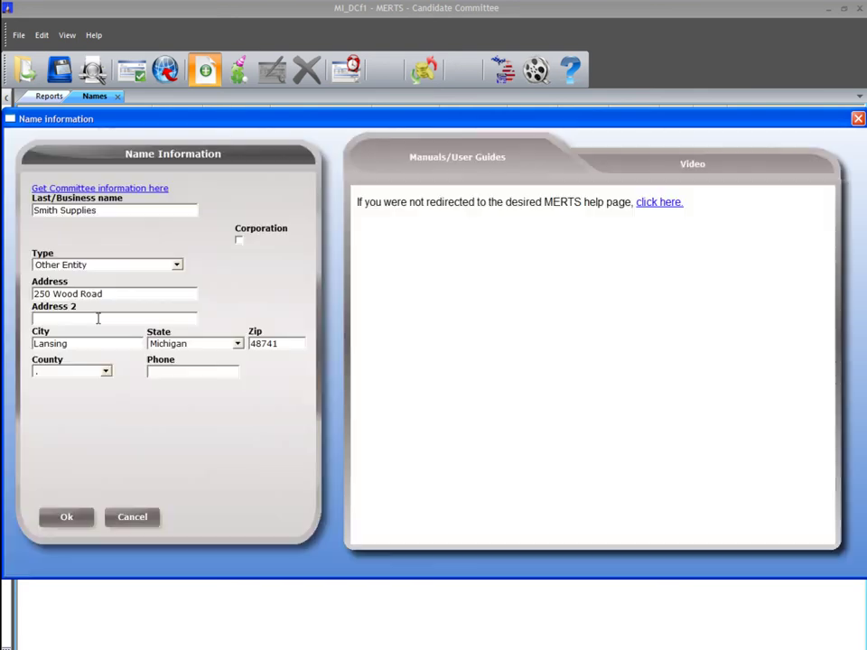
left_click(86, 318)
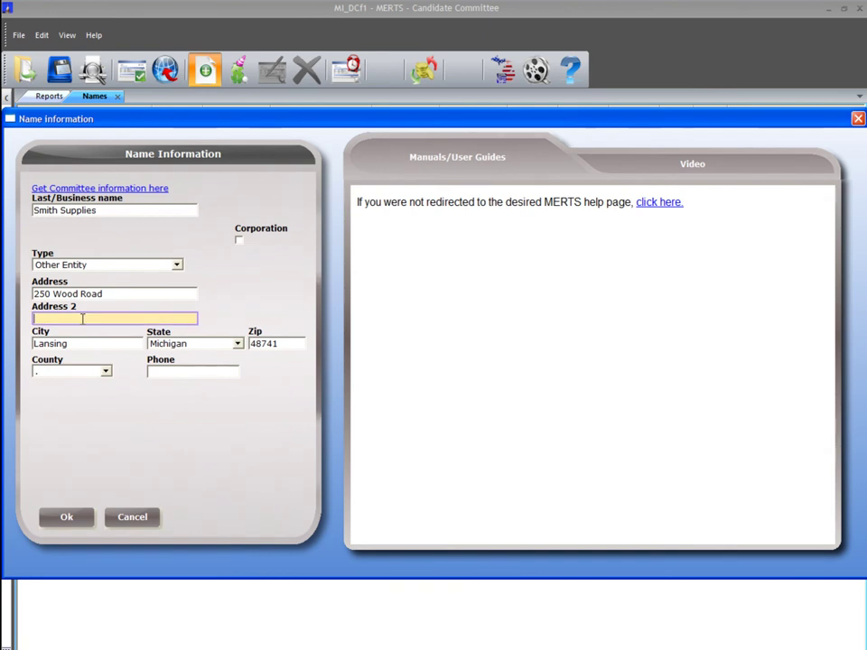
type("Suite 2")
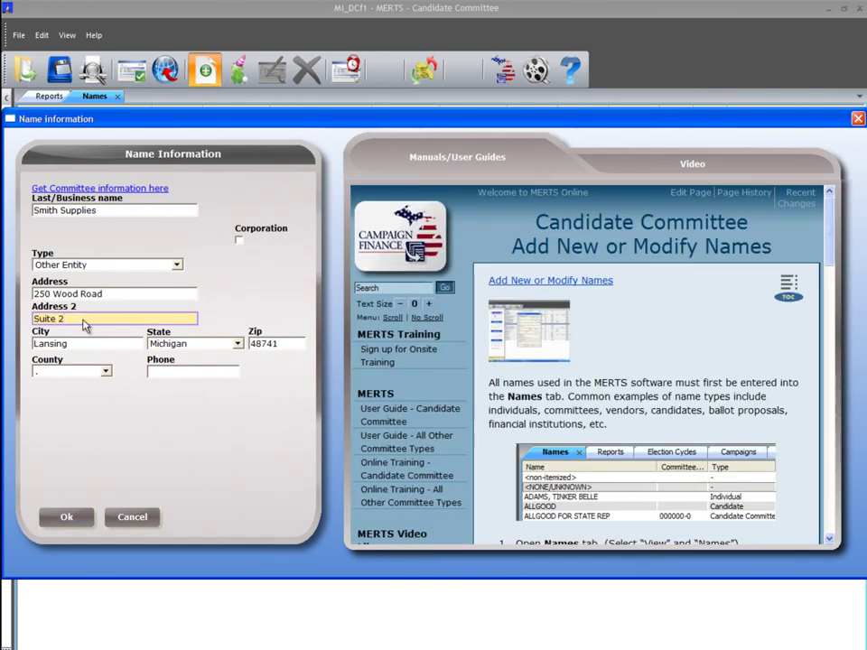
left_click(65, 517)
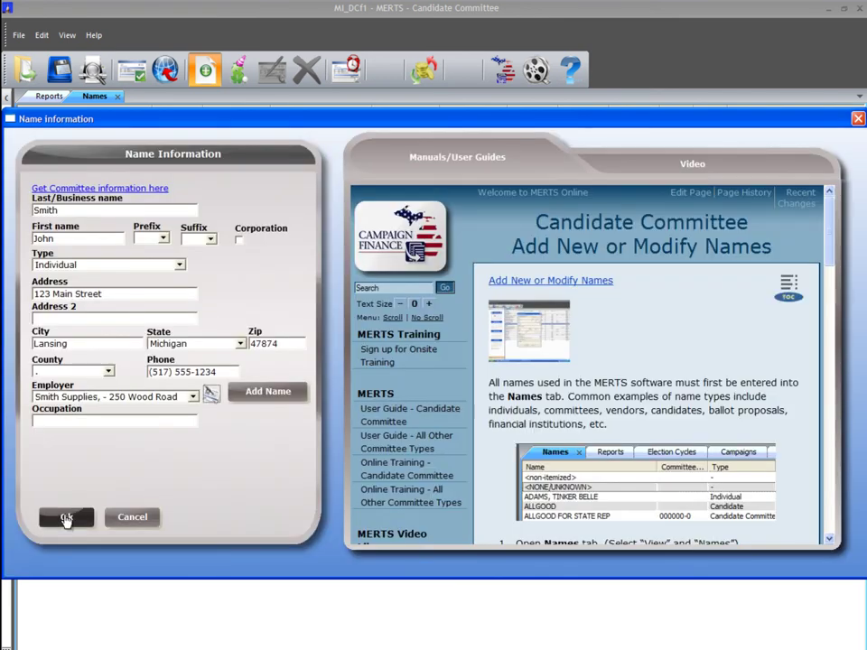
Enter Owner as the individual's occupation and save the name record
left_click(59, 420)
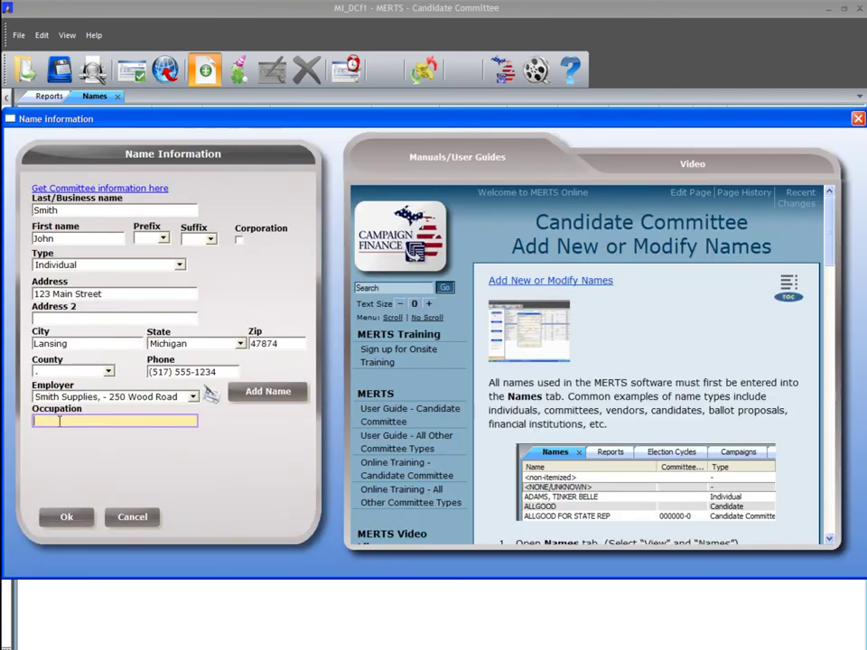
type("Owner")
left_click(61, 517)
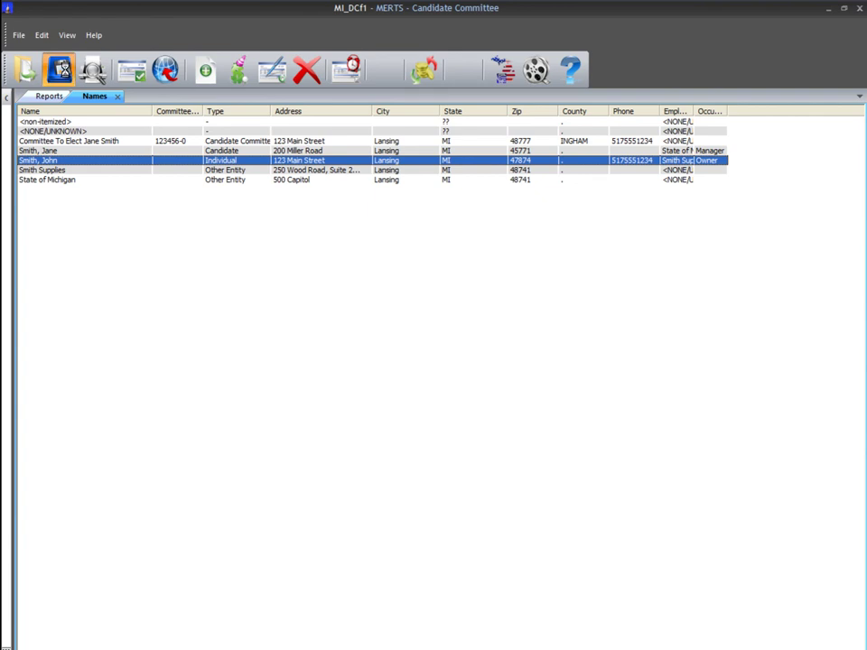
Save the committee file to the Desktop as Smith MERTS File
left_click(57, 72)
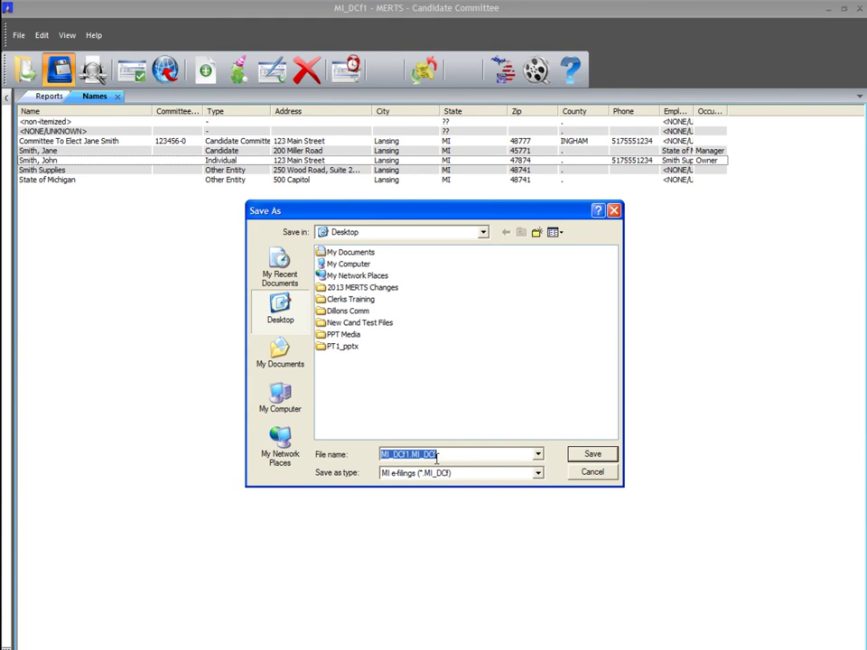
type("Smith MERTS File")
left_click(574, 455)
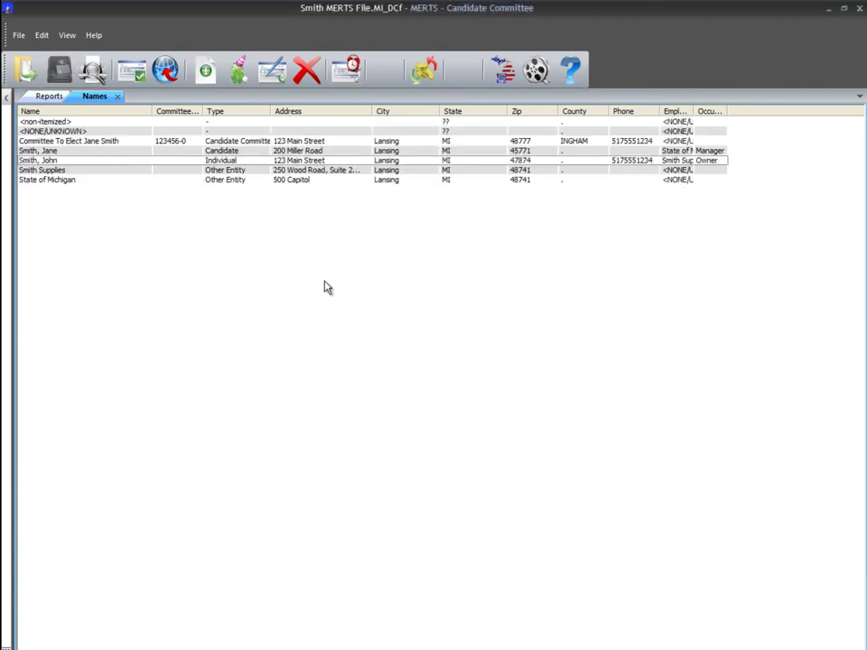